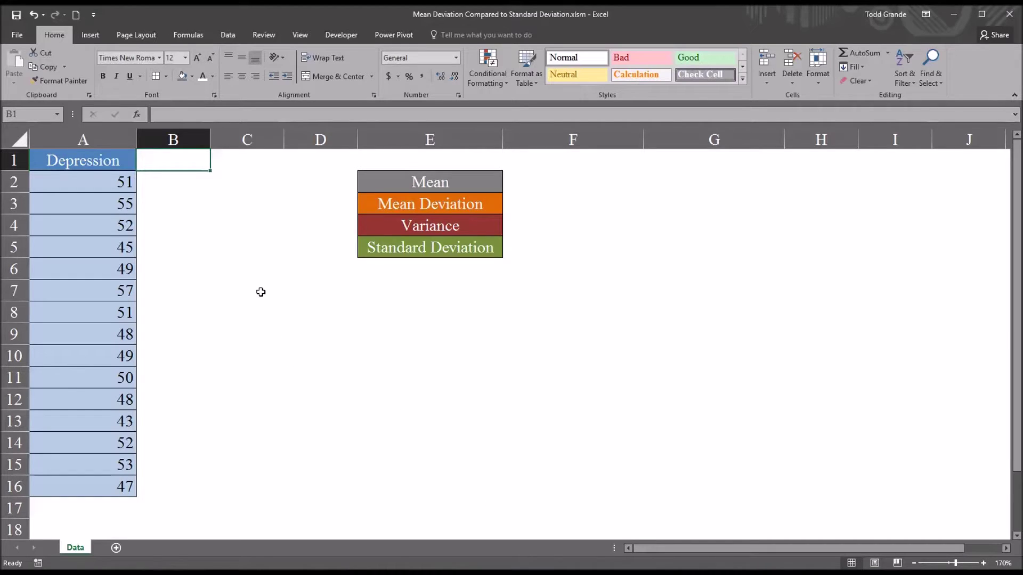
Step: Select the 15 Depression scores in A2:A16 to inspect them
click(100, 160)
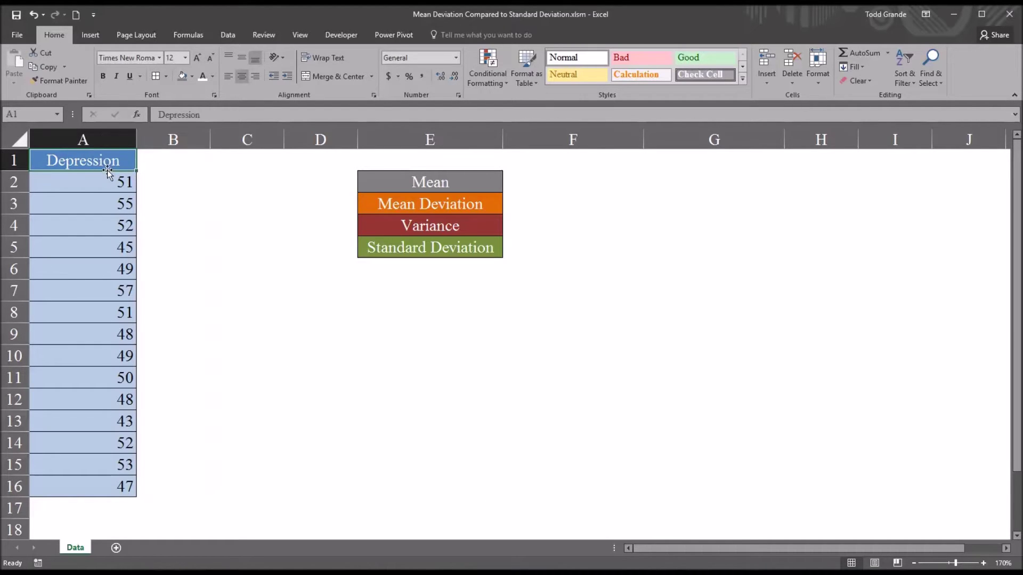
drag(93, 181, 95, 484)
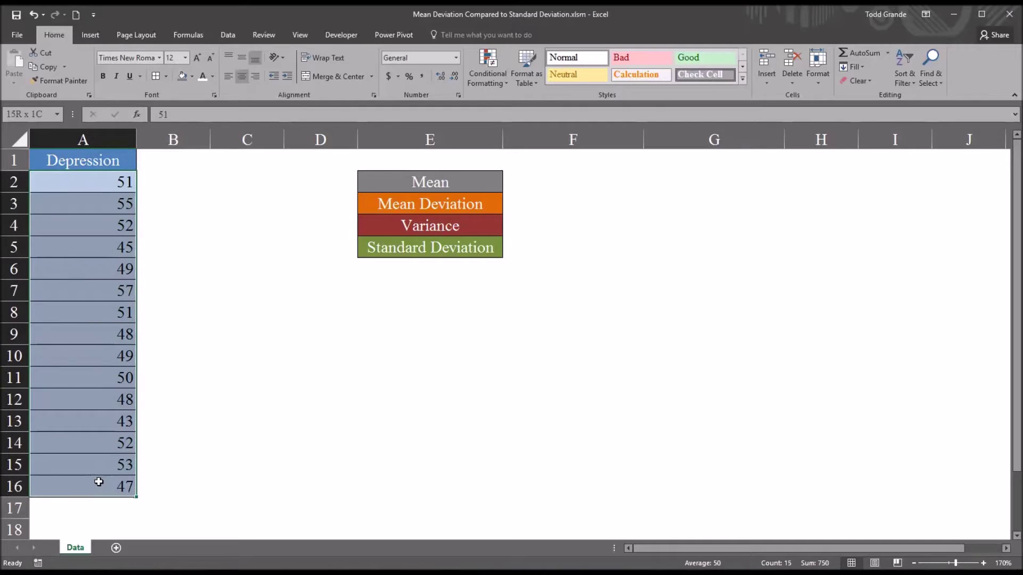
click(168, 164)
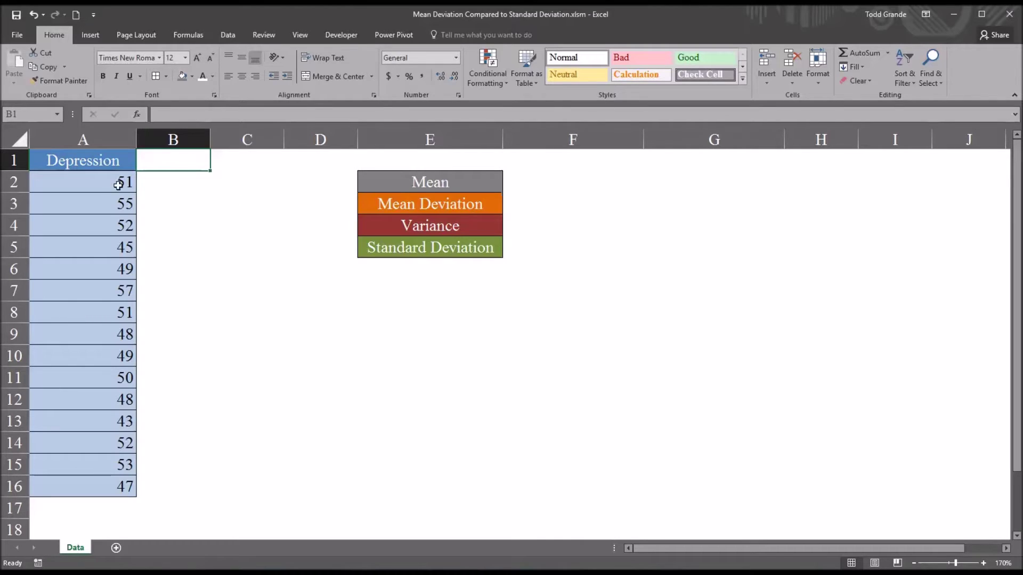
drag(94, 188, 94, 485)
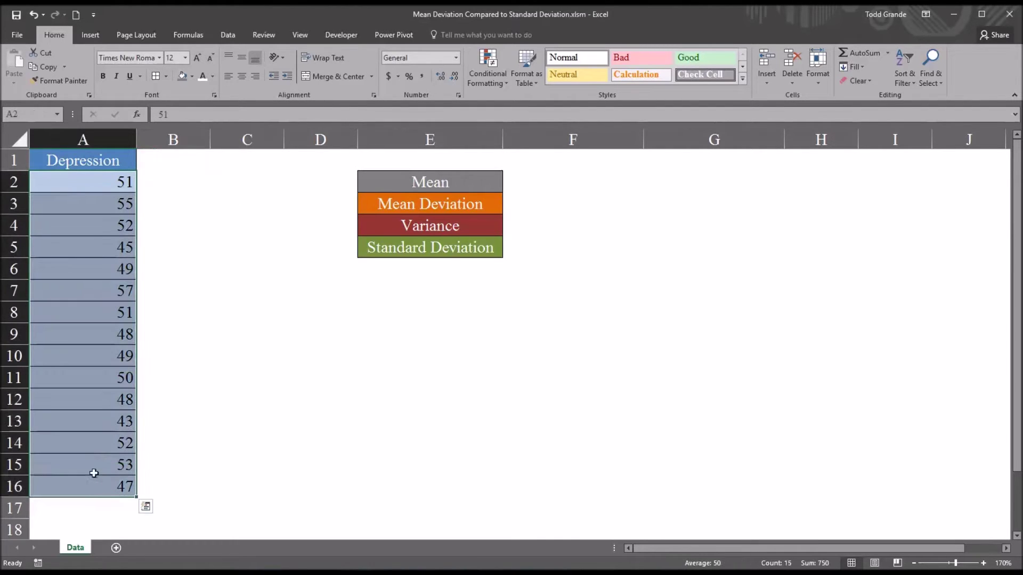
Step: Enter =AVERAGE(A2:A16) in F2 for a mean of 50, then check it against the scores
click(533, 186)
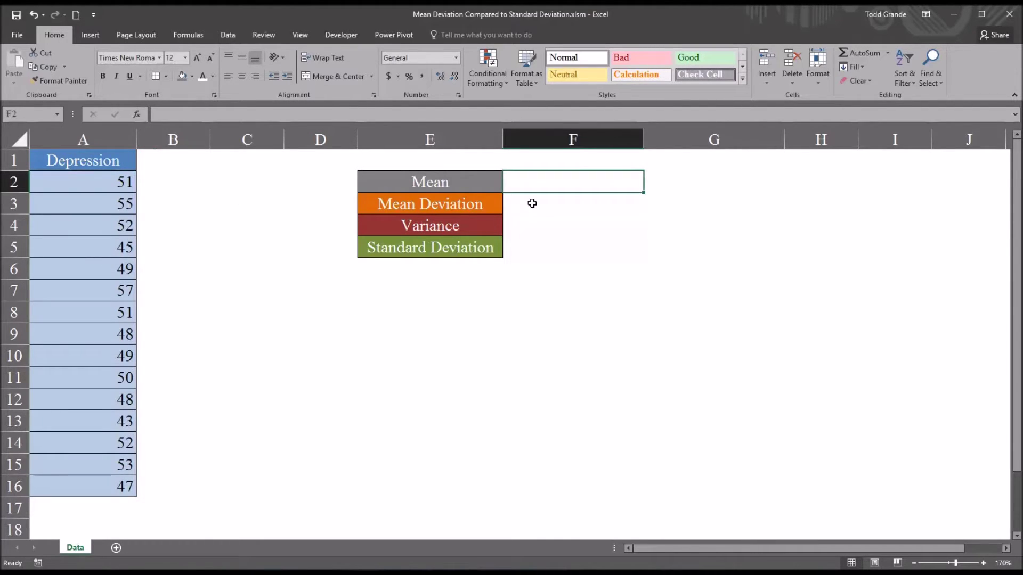
text(=a)
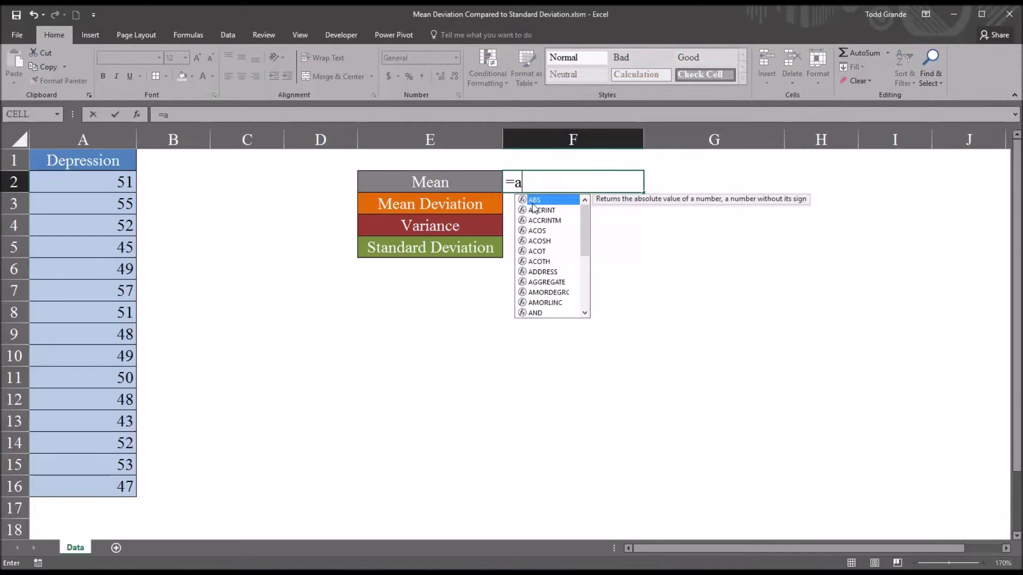
text(ver)
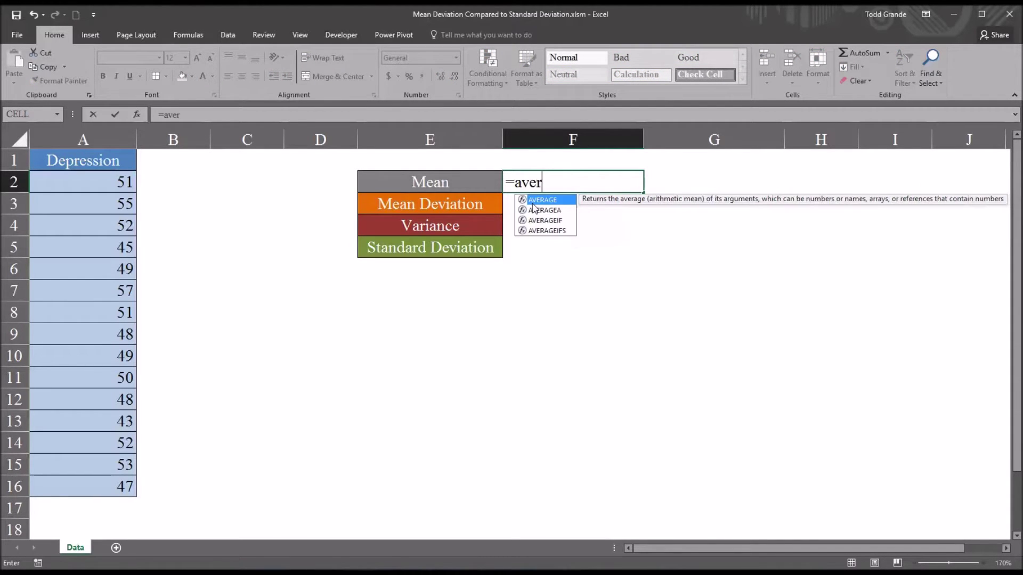
key(Tab)
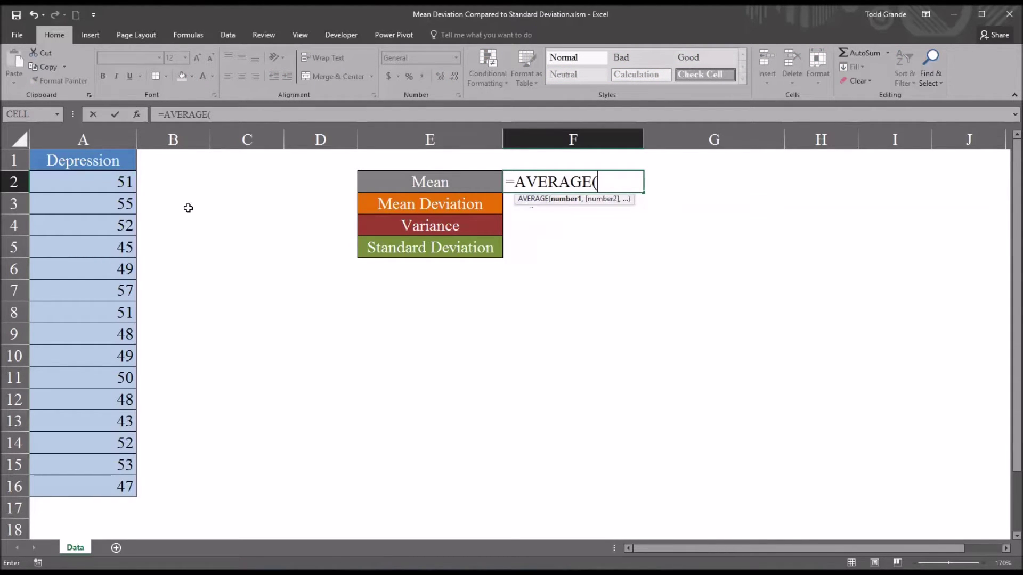
drag(74, 187, 74, 486)
key(Return)
click(538, 184)
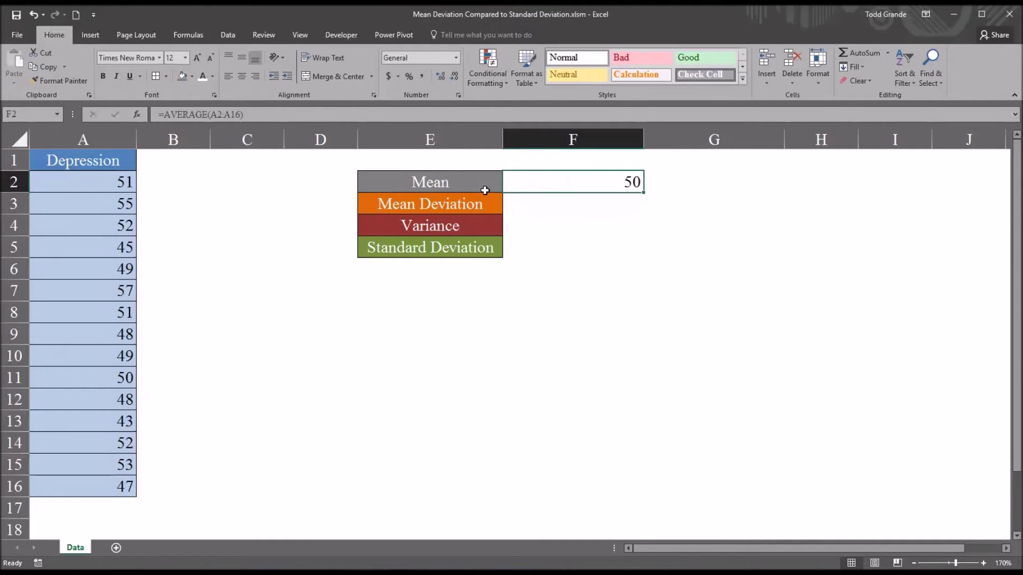
drag(84, 180, 114, 481)
click(549, 184)
Step: Enter =ABS(A2-$F$2) in B2, giving a deviation of 1 for the score 51
click(174, 184)
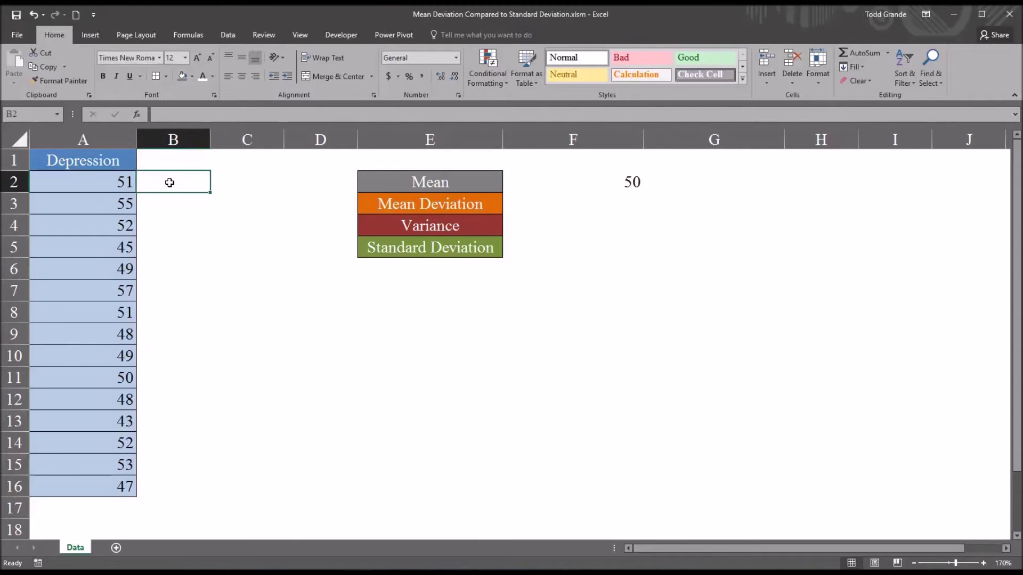
text(=abs)
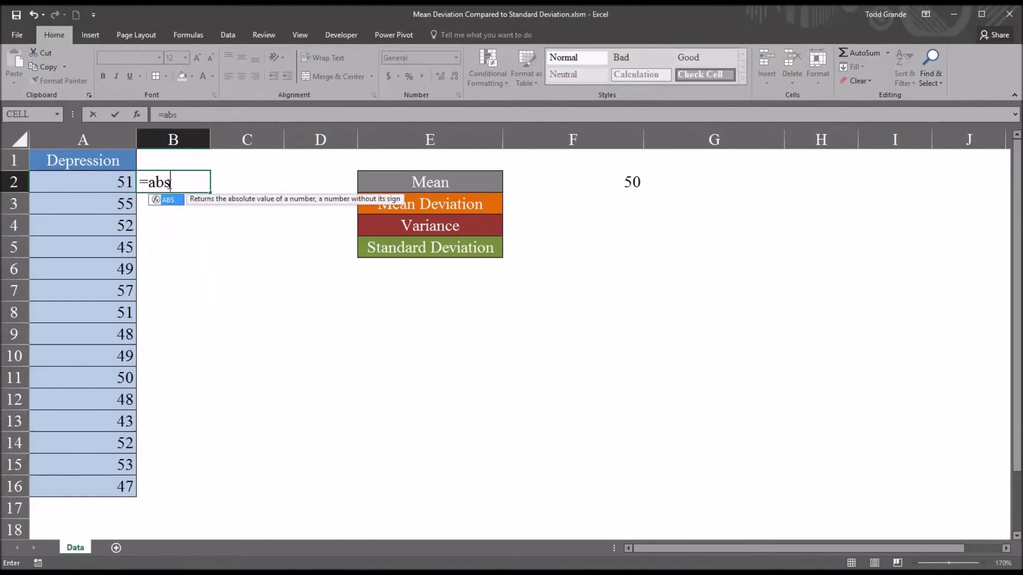
text(()
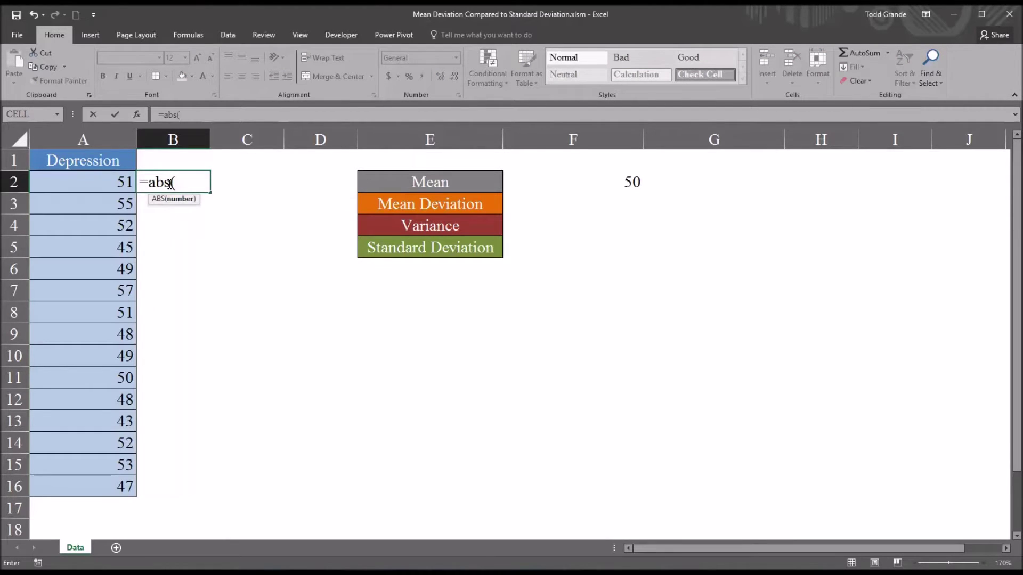
click(104, 187)
text(-)
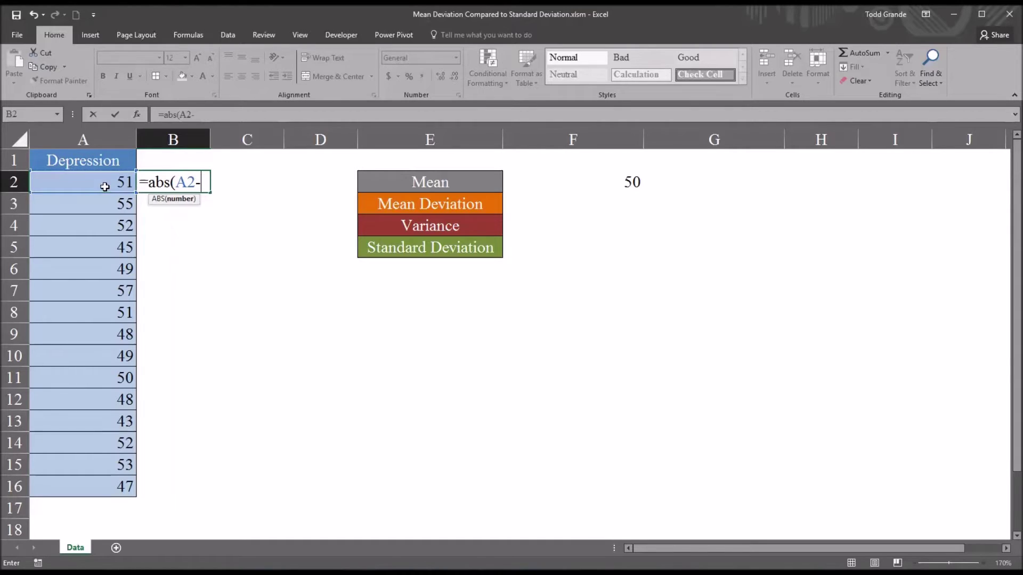
click(554, 182)
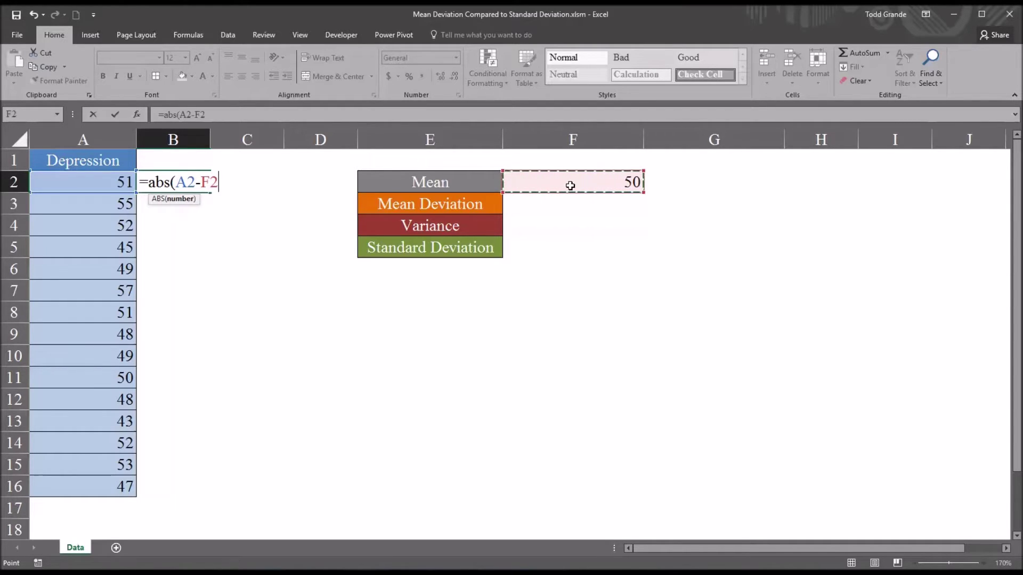
key(F4)
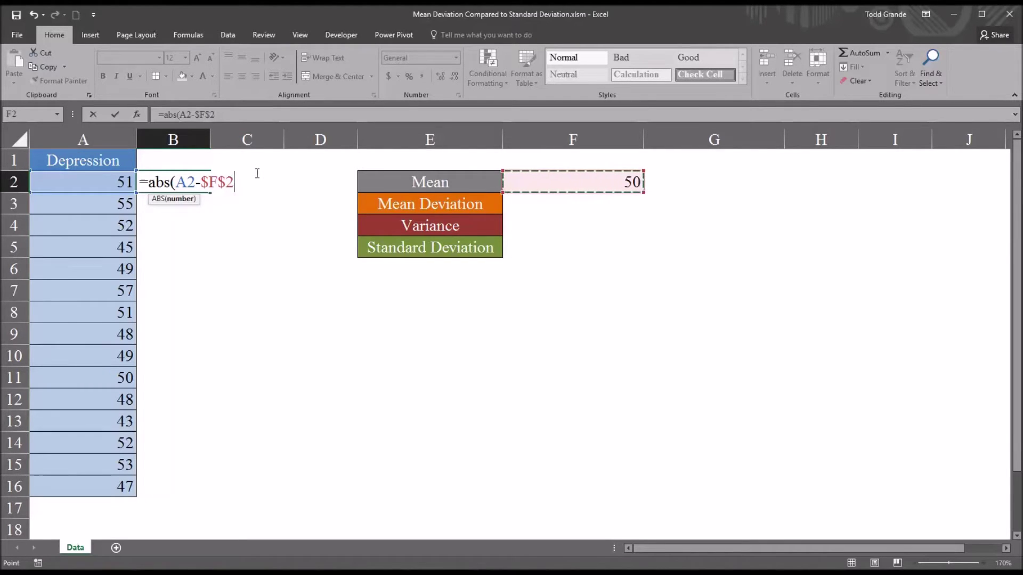
key(Return)
click(183, 181)
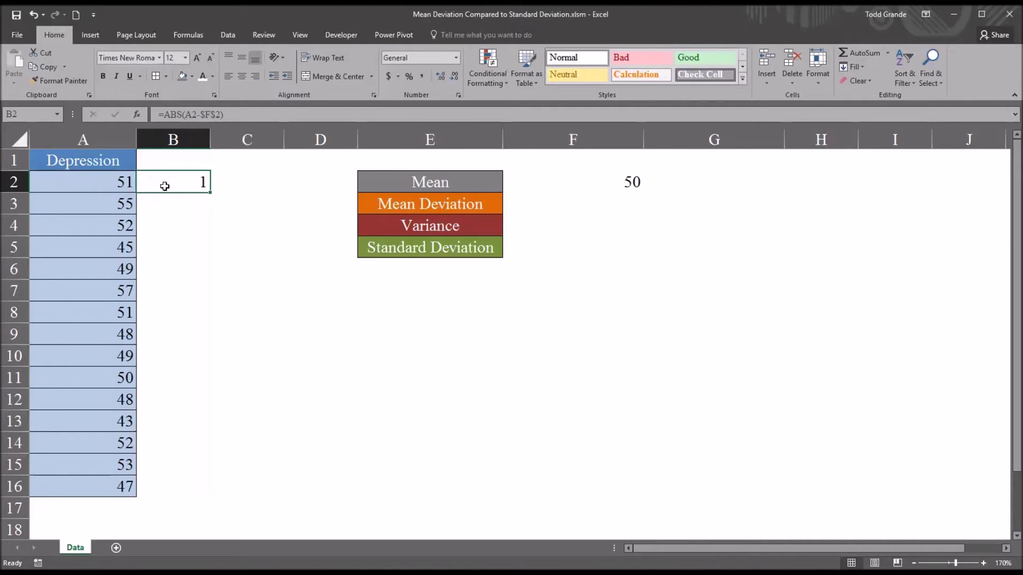
click(114, 182)
Step: Copy the B2 absolute-deviation formula down through B16
click(557, 184)
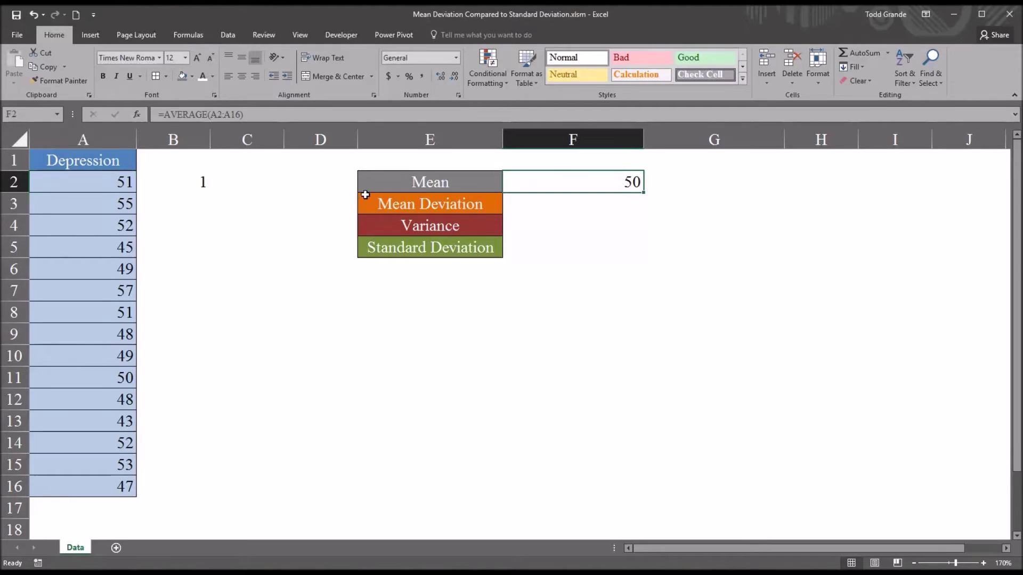
click(189, 190)
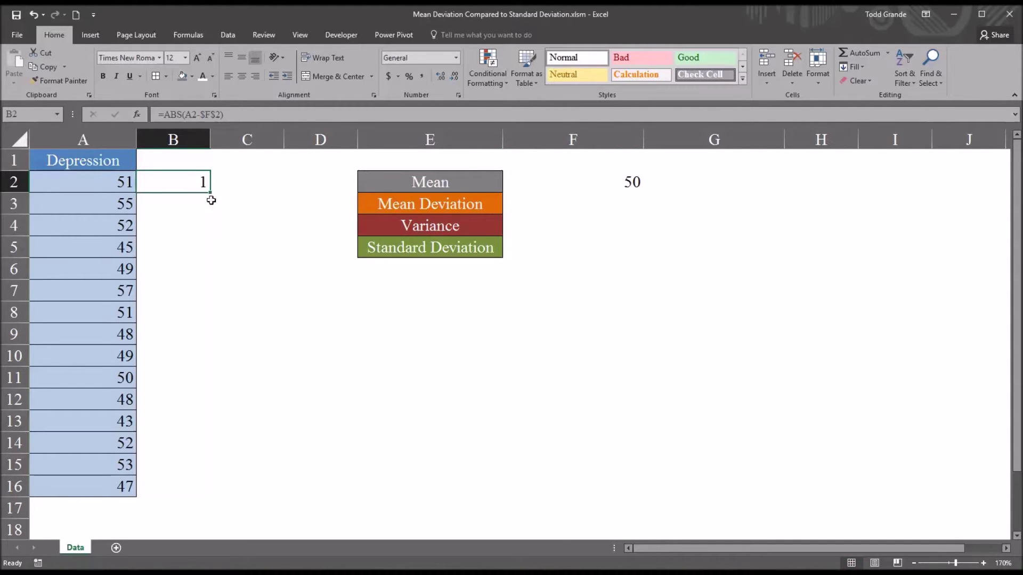
drag(210, 192, 194, 489)
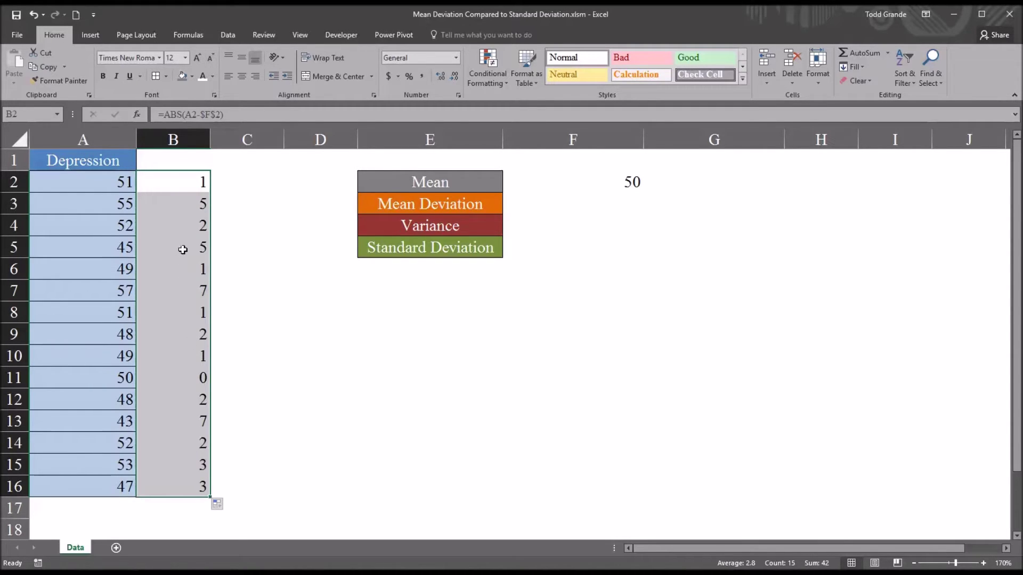
Step: Check the copied deviations, such as row 6's score of 49, and select all 15 results
click(115, 269)
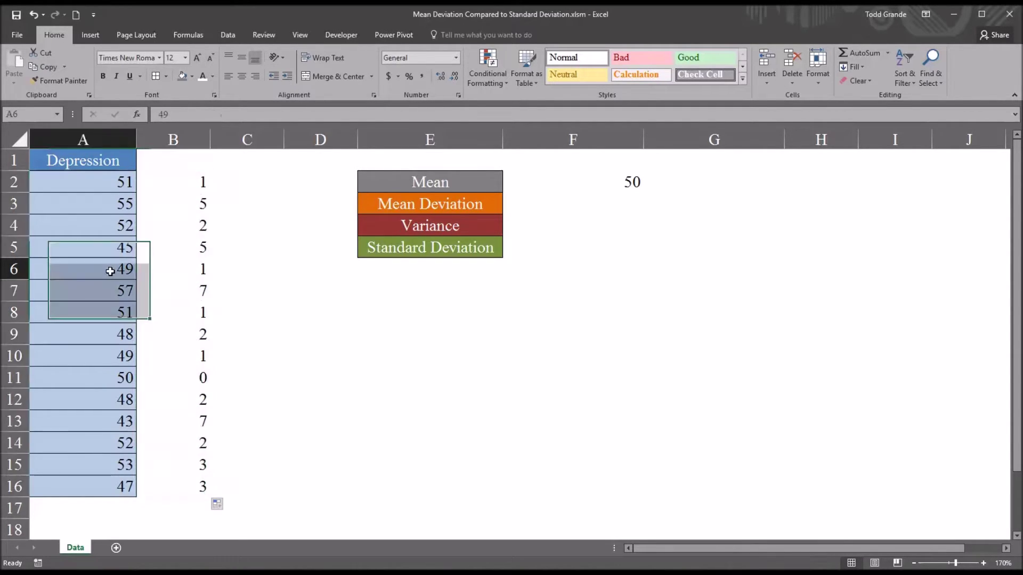
click(532, 183)
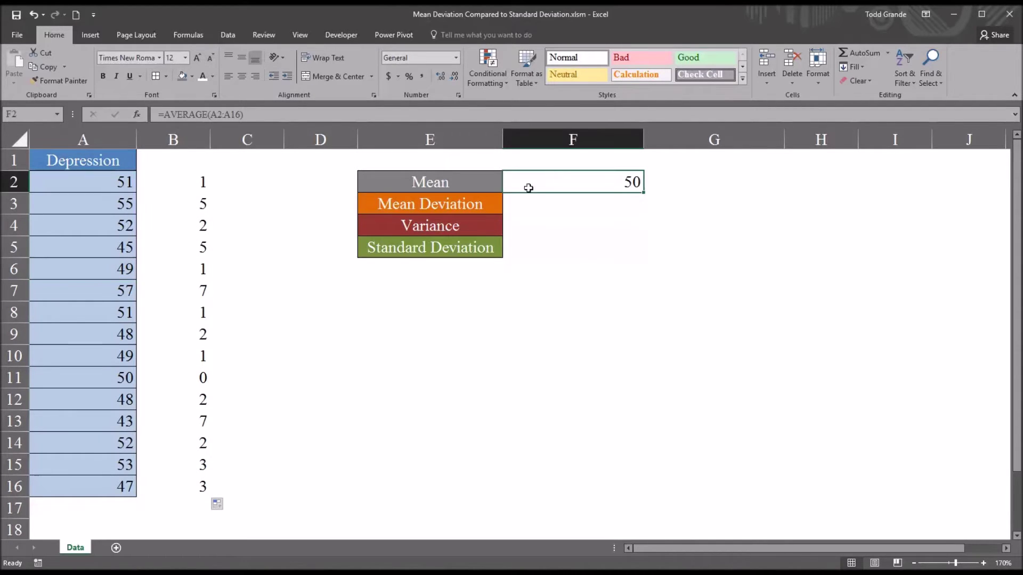
click(169, 270)
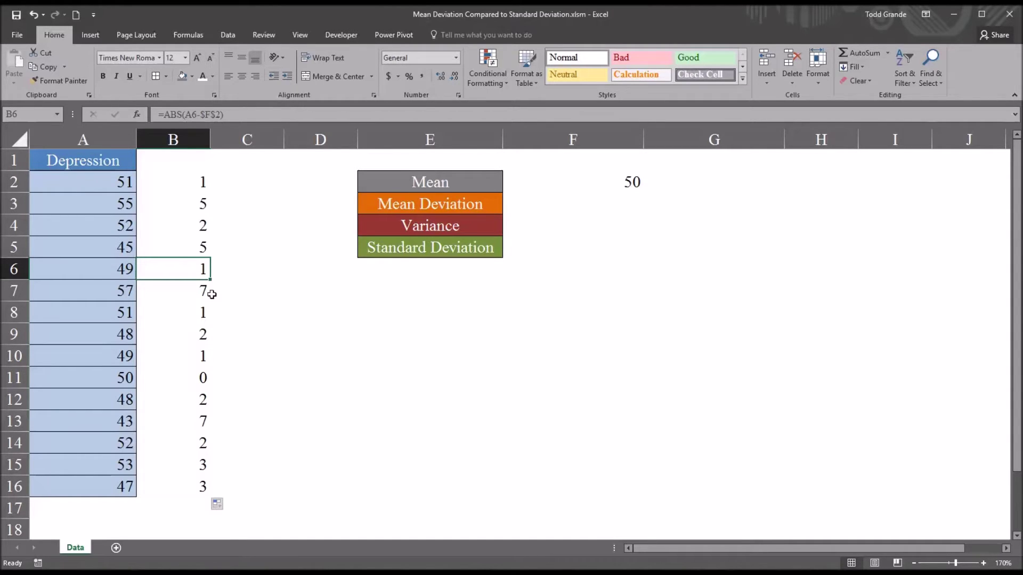
drag(165, 184, 169, 485)
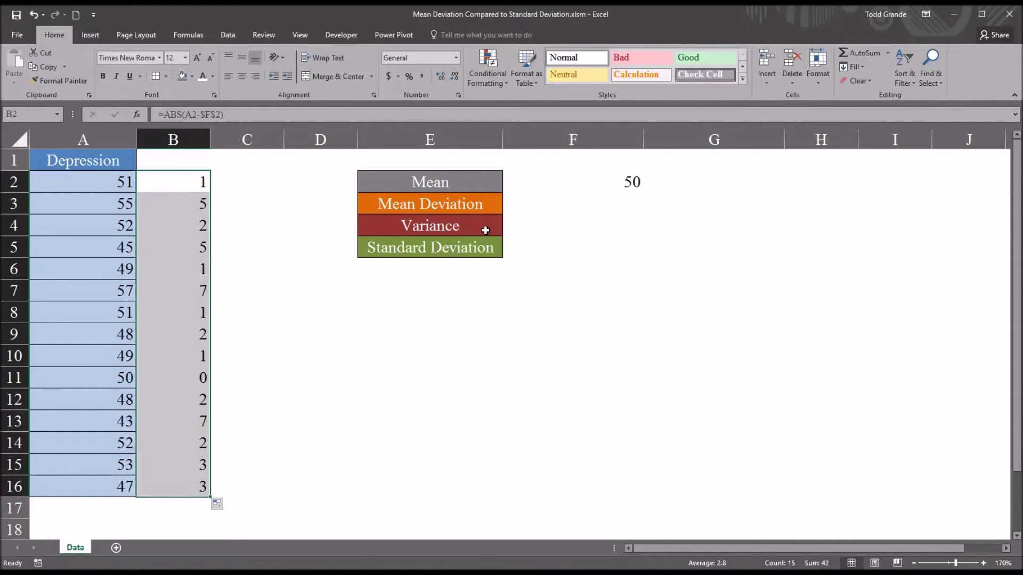
click(564, 207)
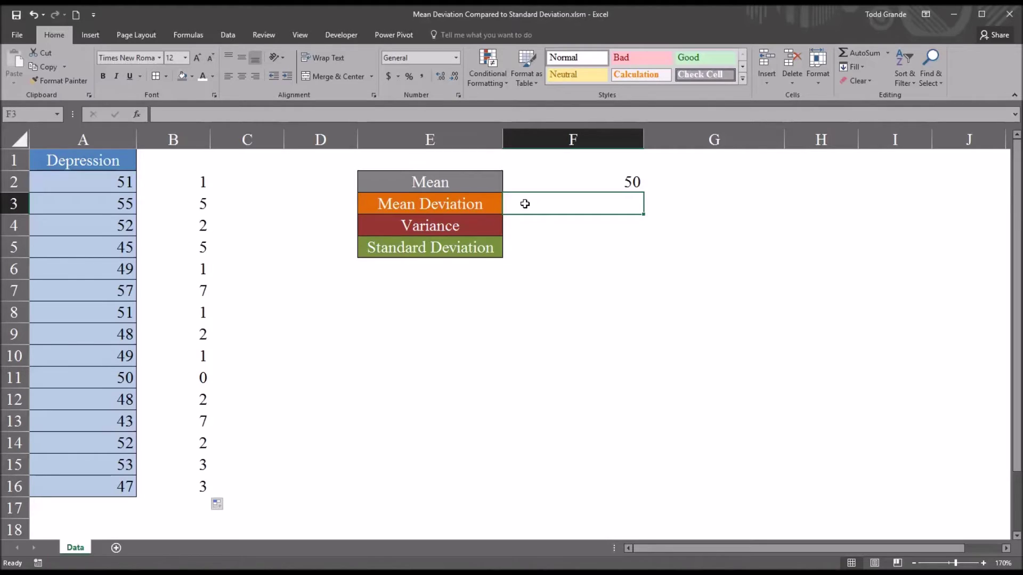
Step: Enter =AVERAGE(B2:B16) in F3, giving a mean deviation of 2.8
text(=av)
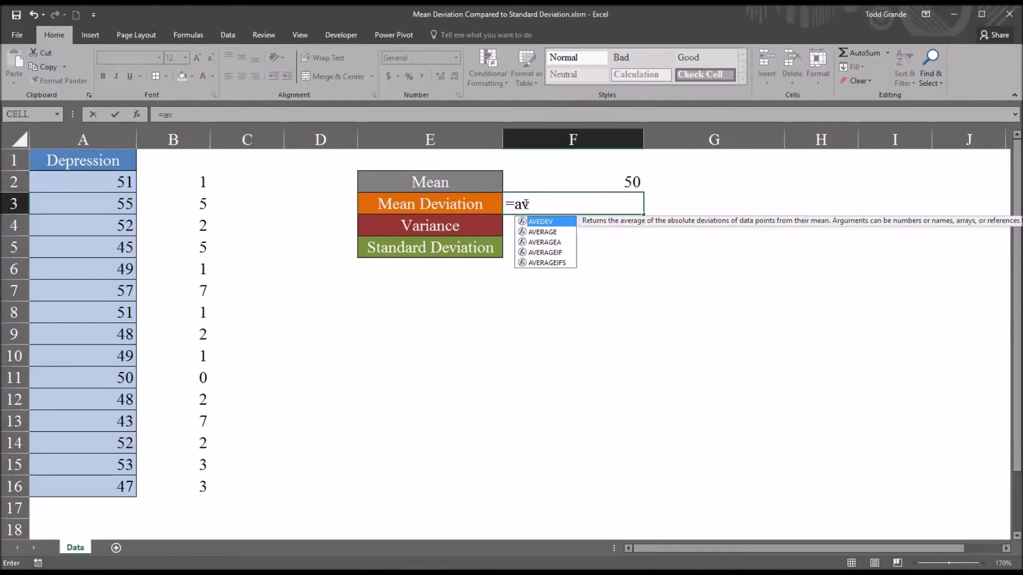
key(Down)
key(Tab)
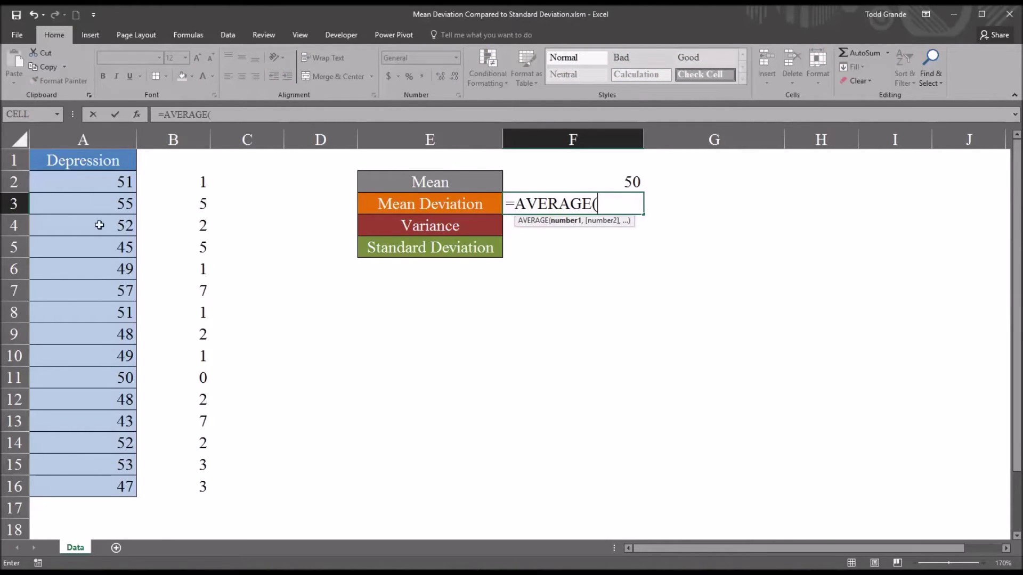
drag(162, 186, 154, 485)
key(Return)
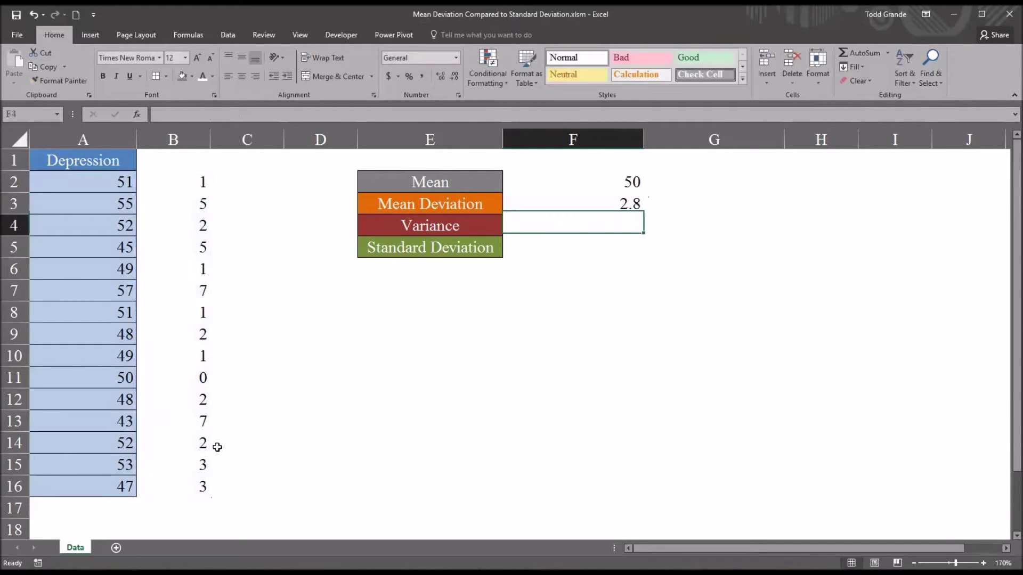
click(565, 203)
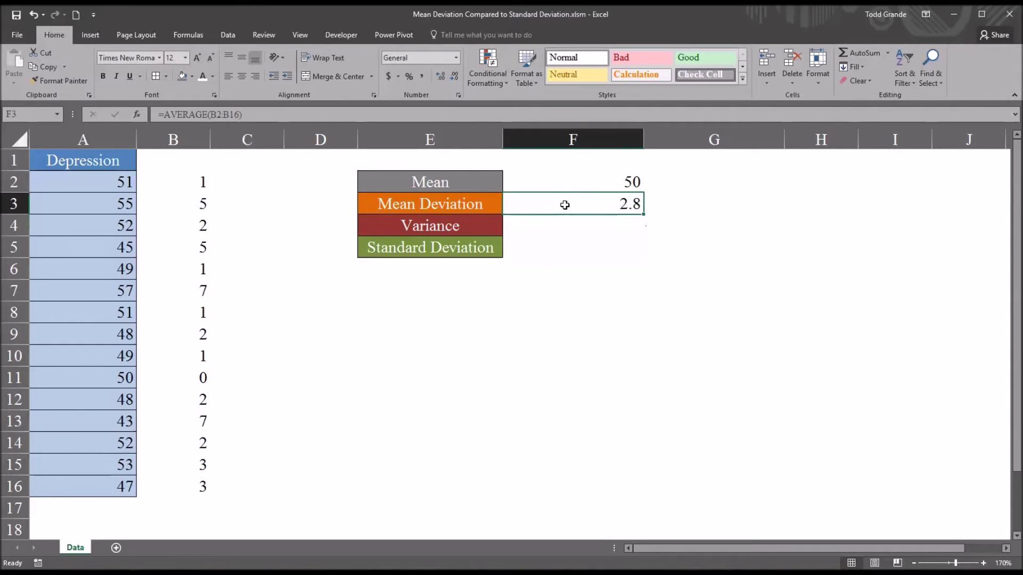
click(520, 255)
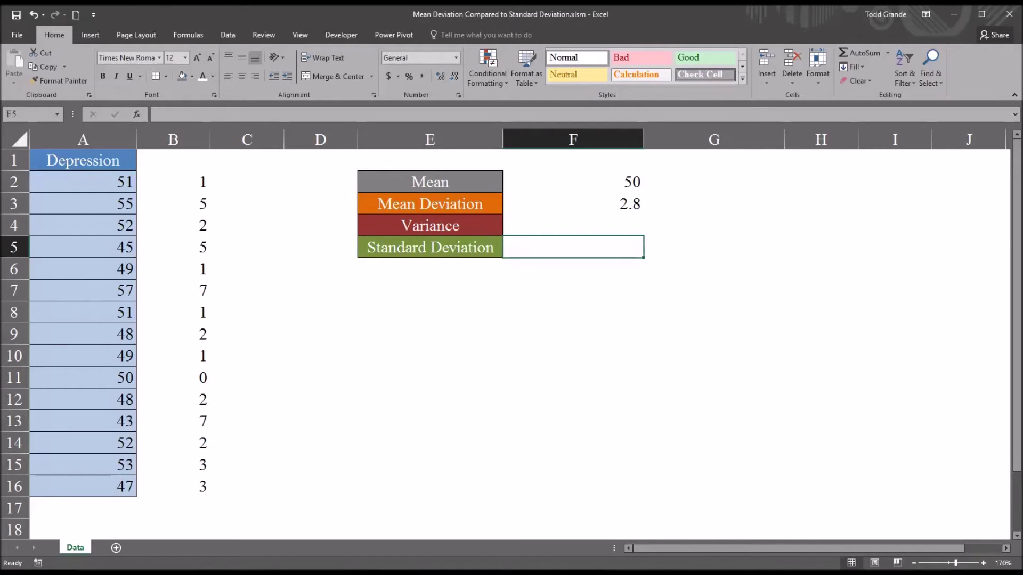
drag(85, 187, 101, 487)
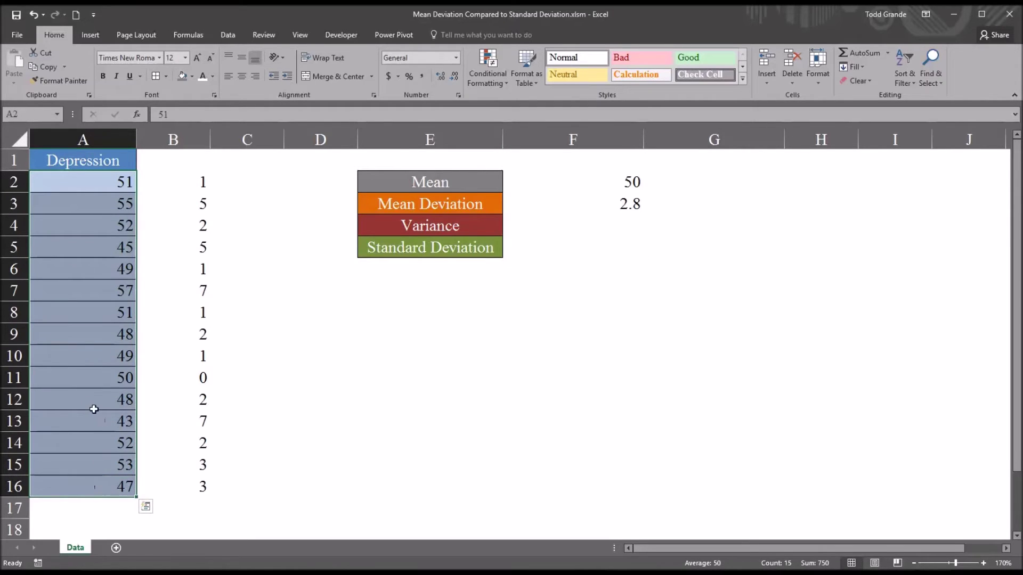
click(553, 251)
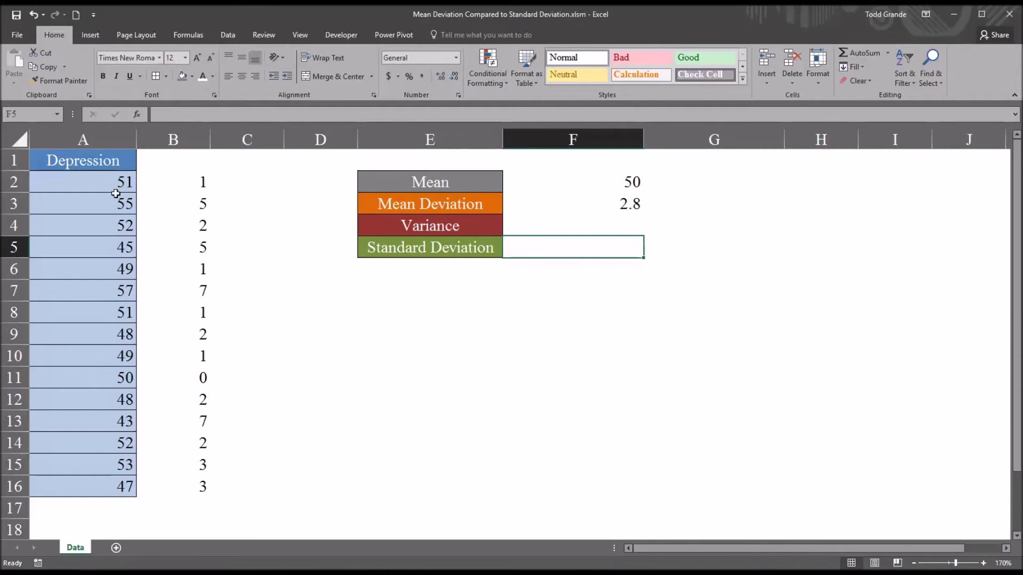
click(232, 183)
click(97, 184)
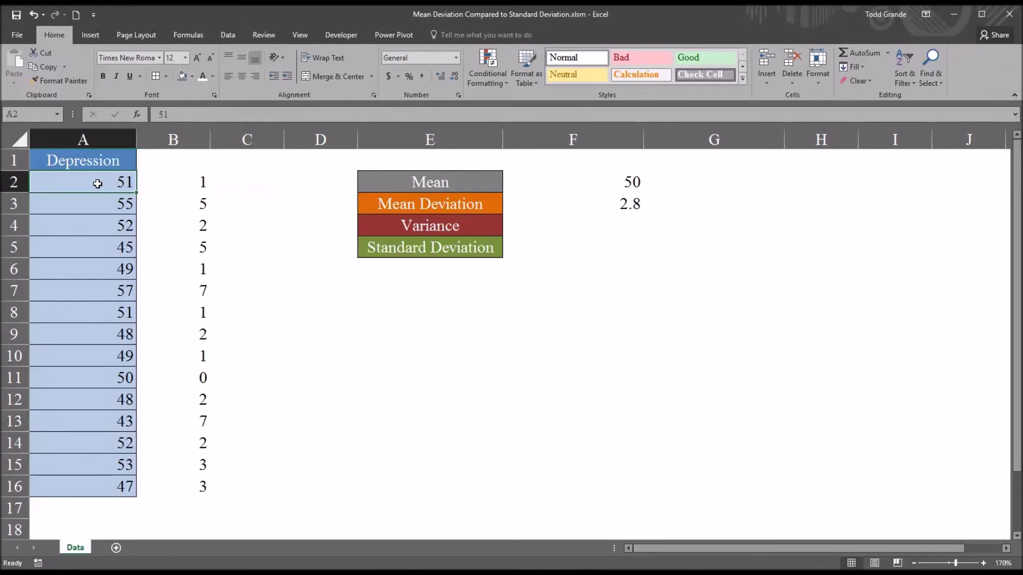
click(544, 187)
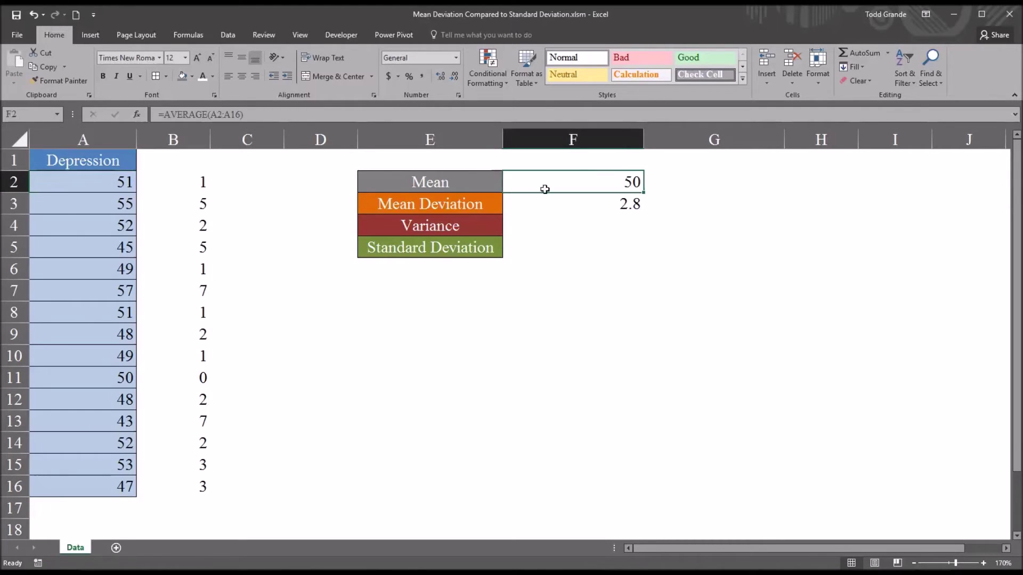
click(274, 181)
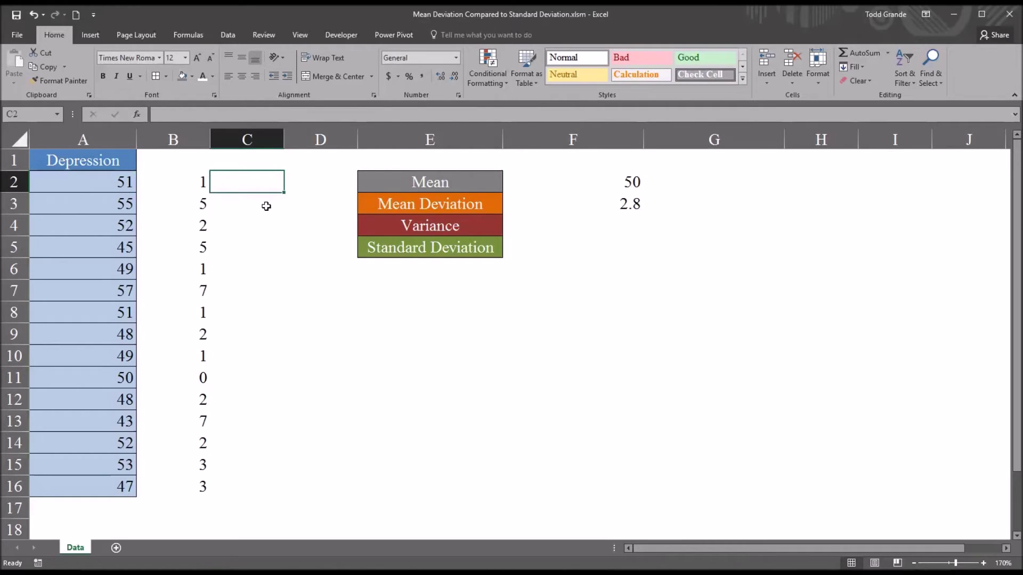
Step: Enter =A2-$F$2 in C2 for the first signed deviation from the mean
text(=)
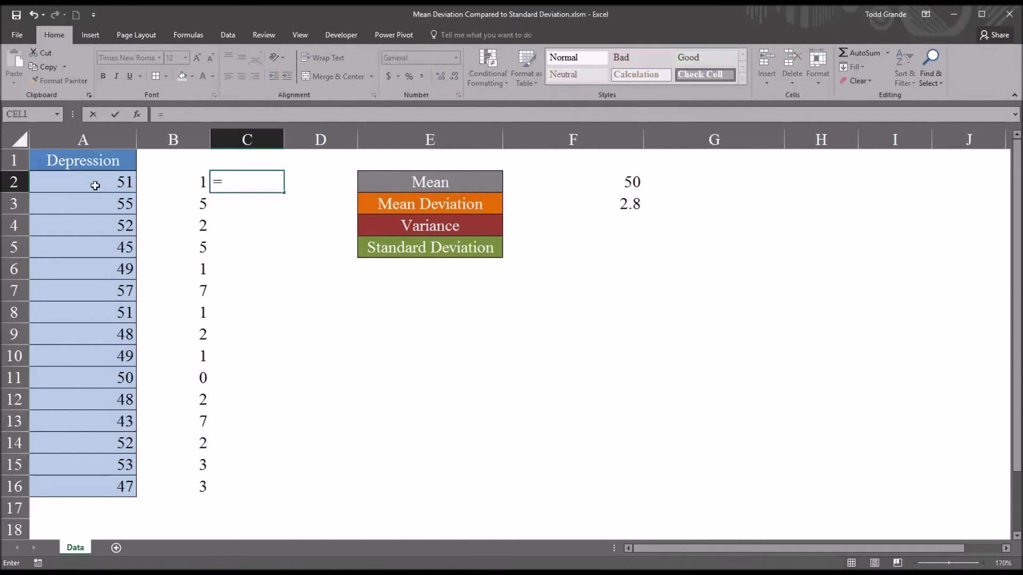
click(128, 183)
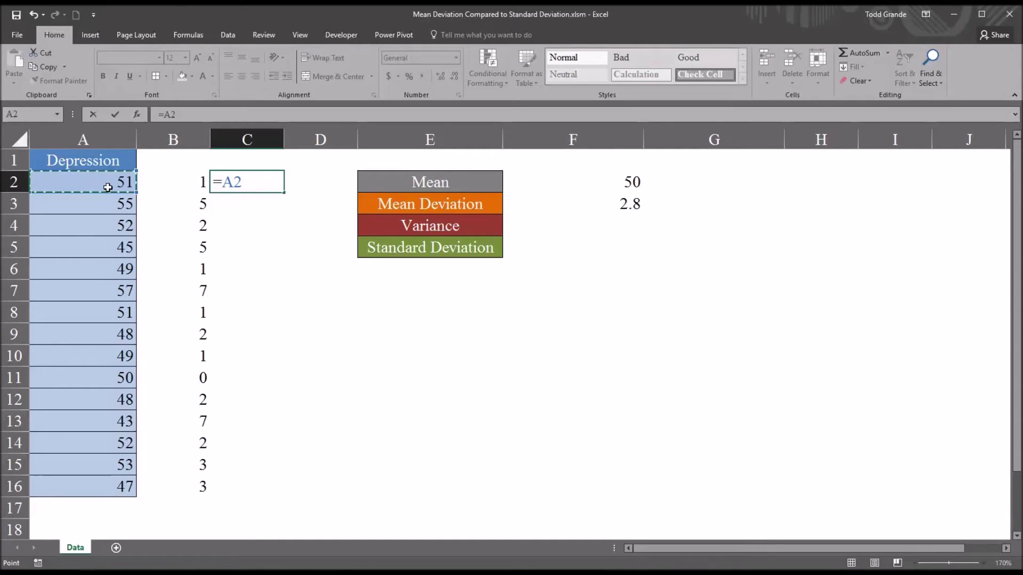
text(-)
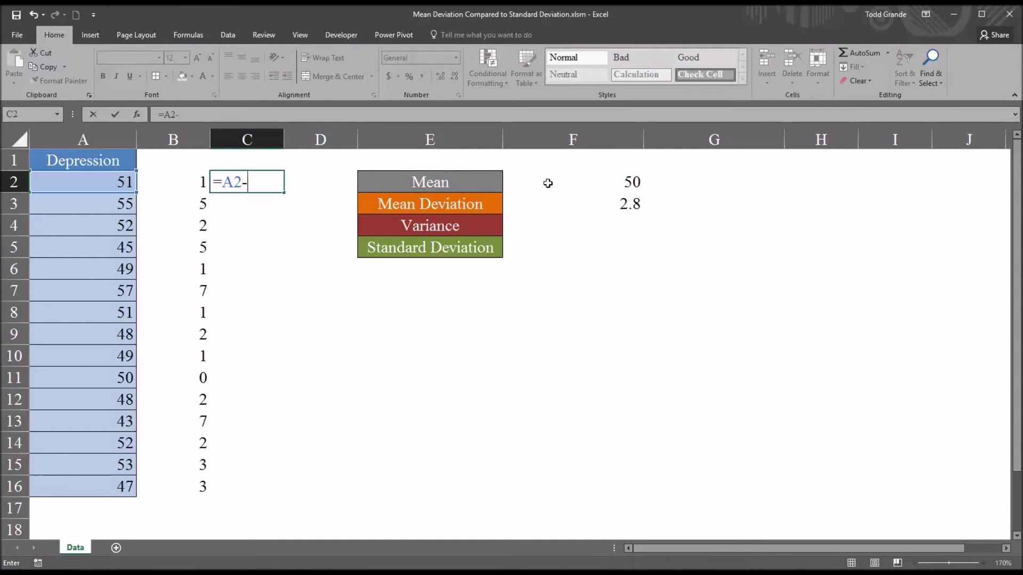
click(548, 183)
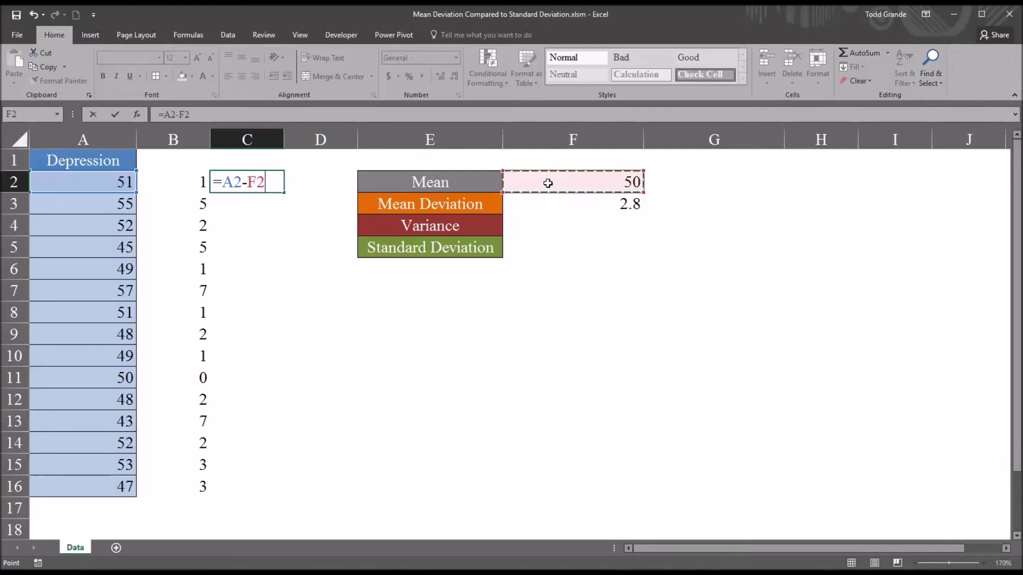
key(F4)
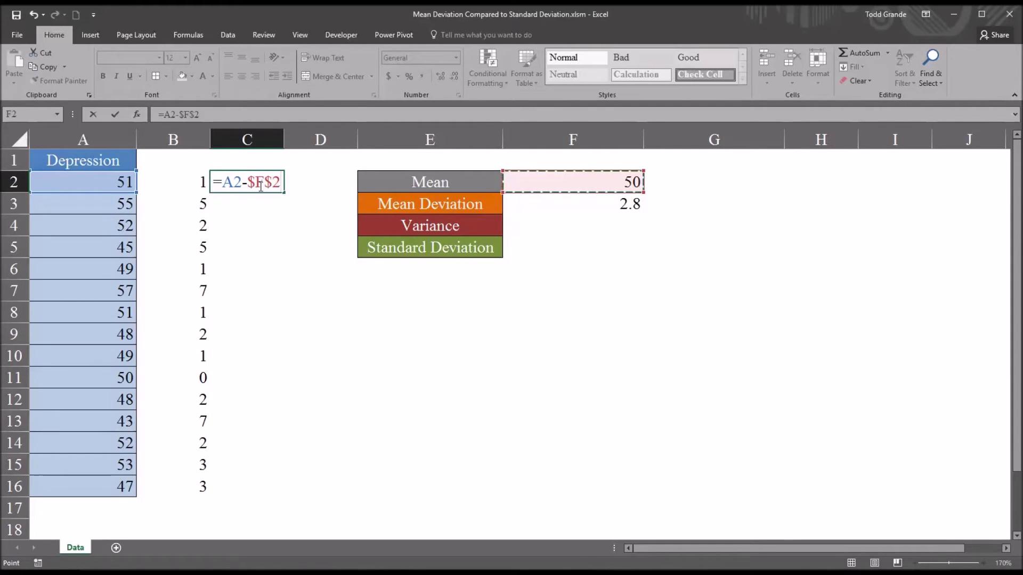
key(Return)
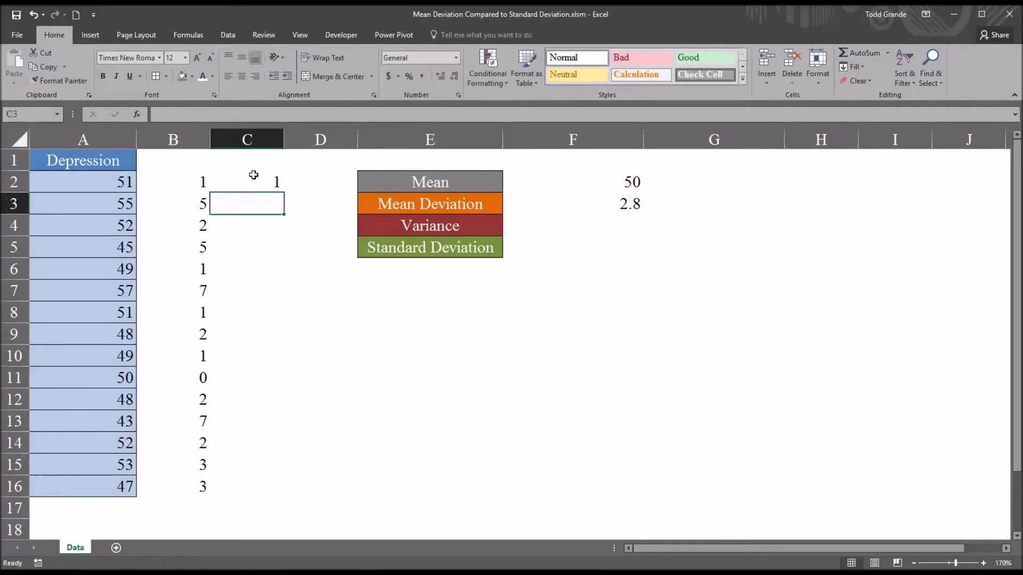
click(253, 175)
Step: Fill the deviation formula down to C16 and check the copies in C5, C6 and C9
drag(286, 194, 270, 489)
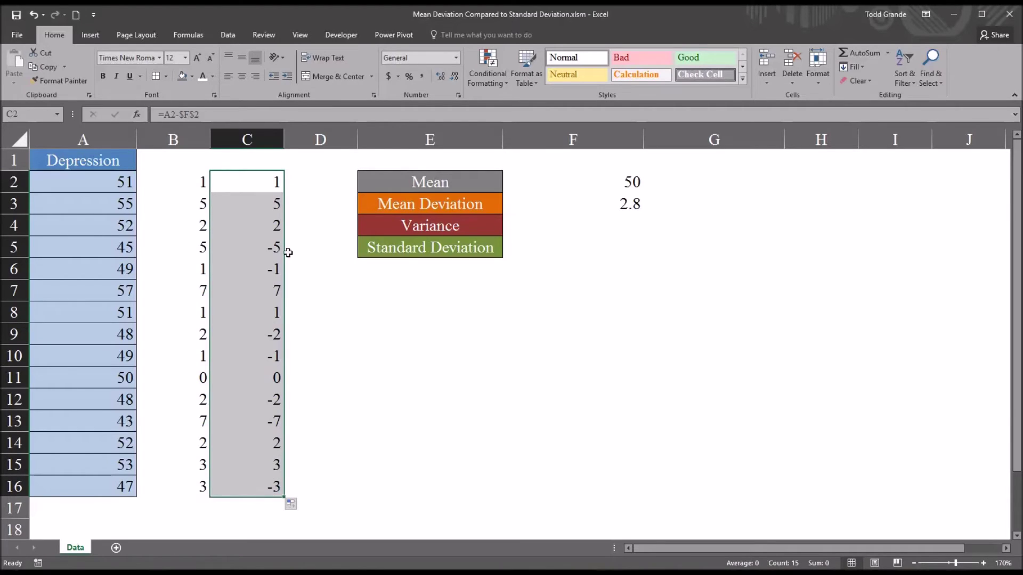
click(265, 252)
click(257, 276)
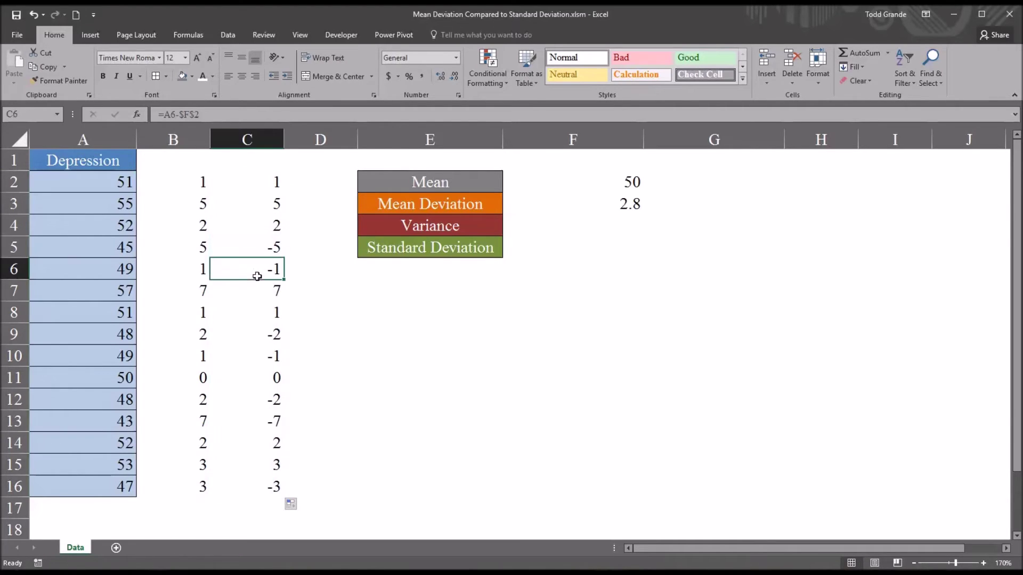
click(256, 332)
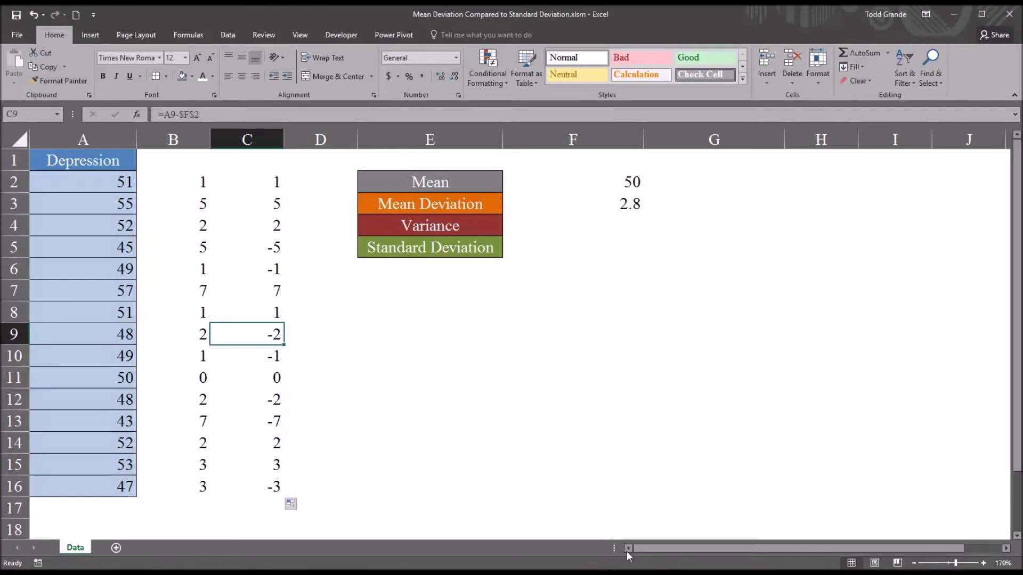
click(258, 182)
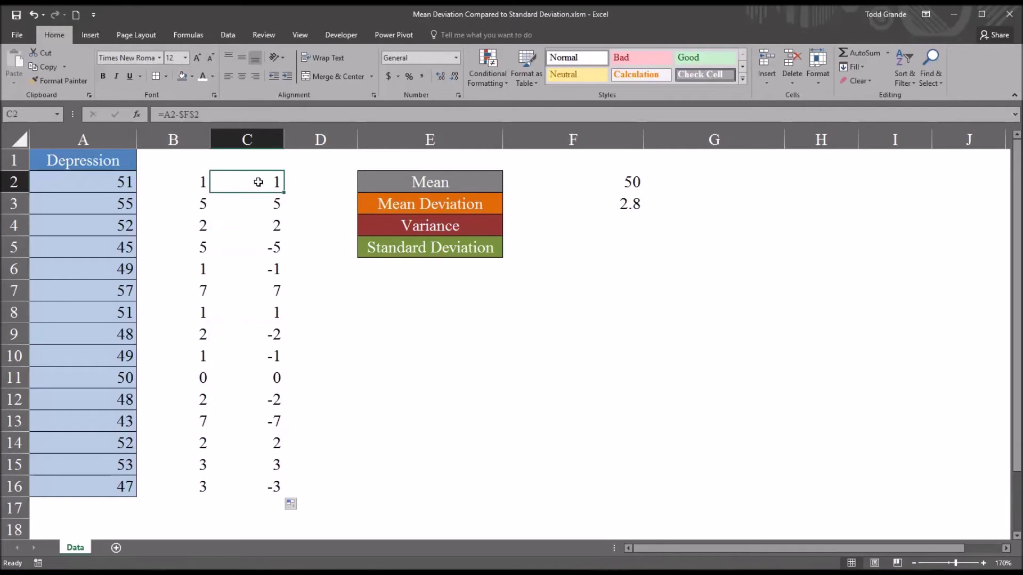
click(305, 185)
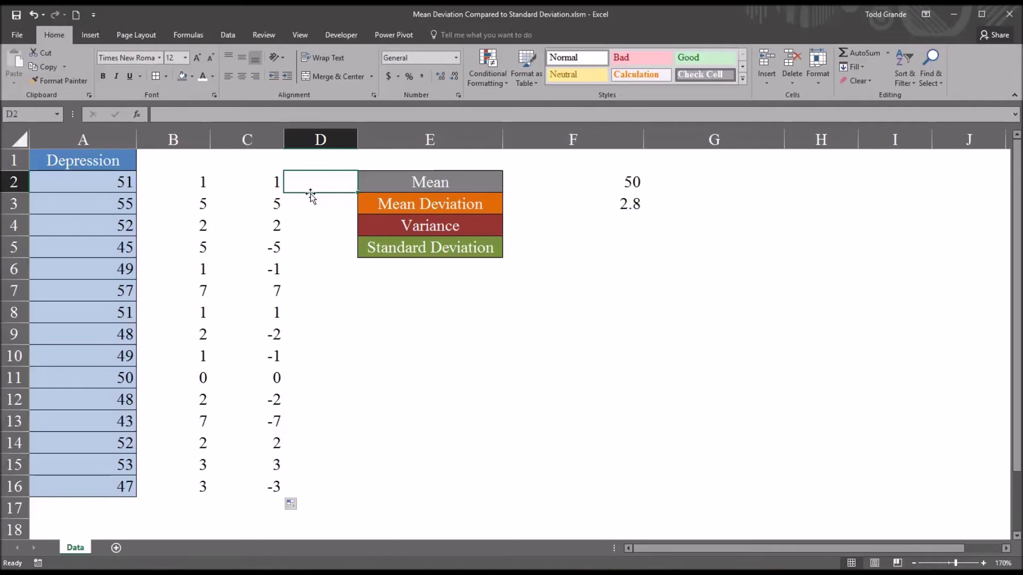
Step: Enter =C2^2 in D2 and fill it down to D16, giving squared deviations that sum to 186
text(=)
click(245, 181)
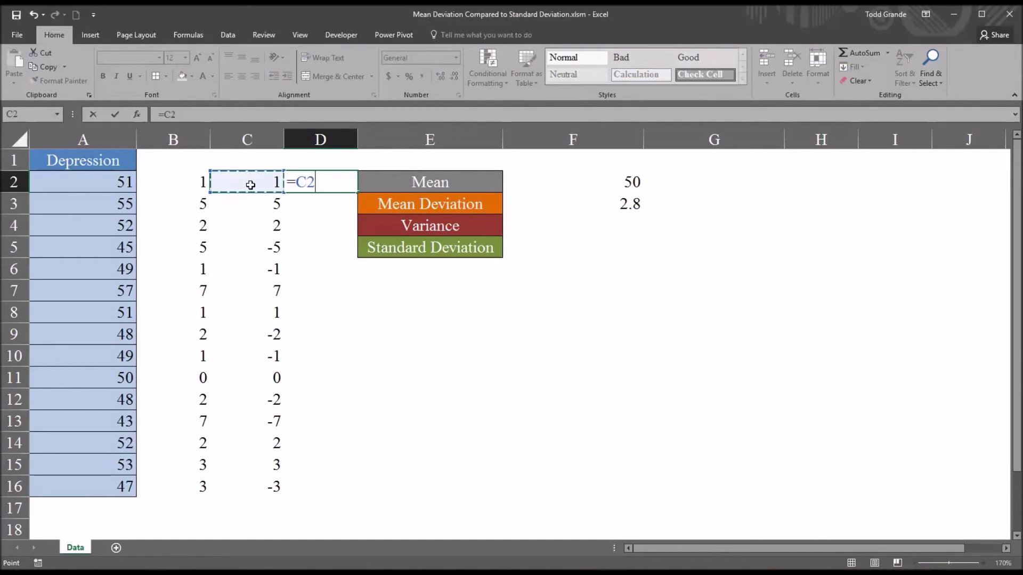
text(^)
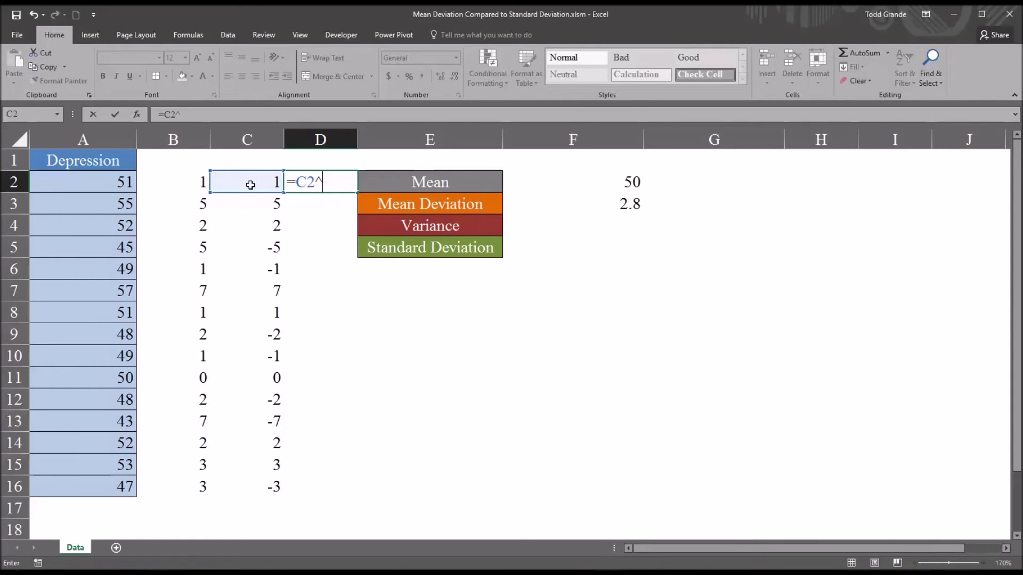
text(2)
key(Return)
click(337, 187)
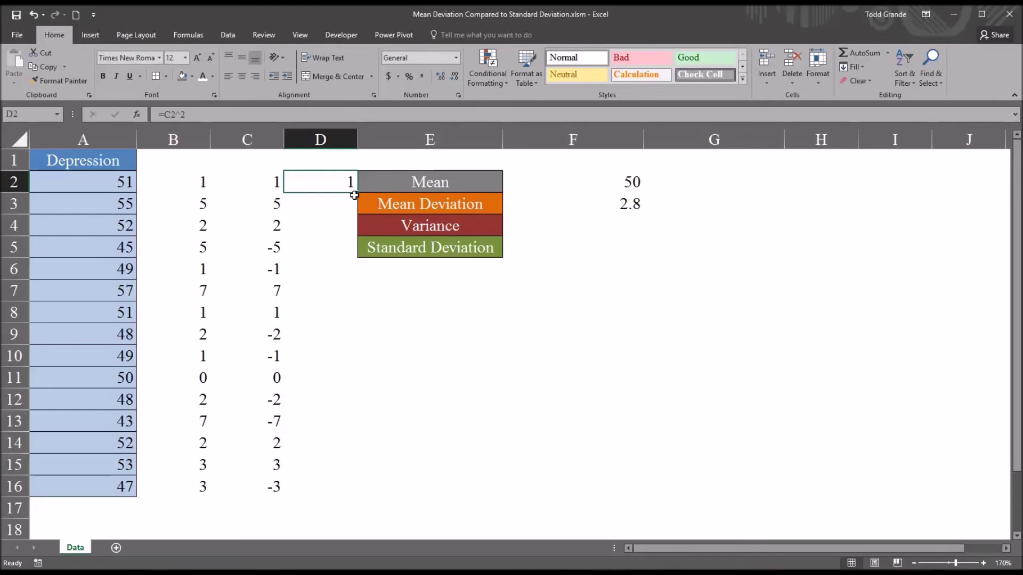
drag(354, 195, 354, 494)
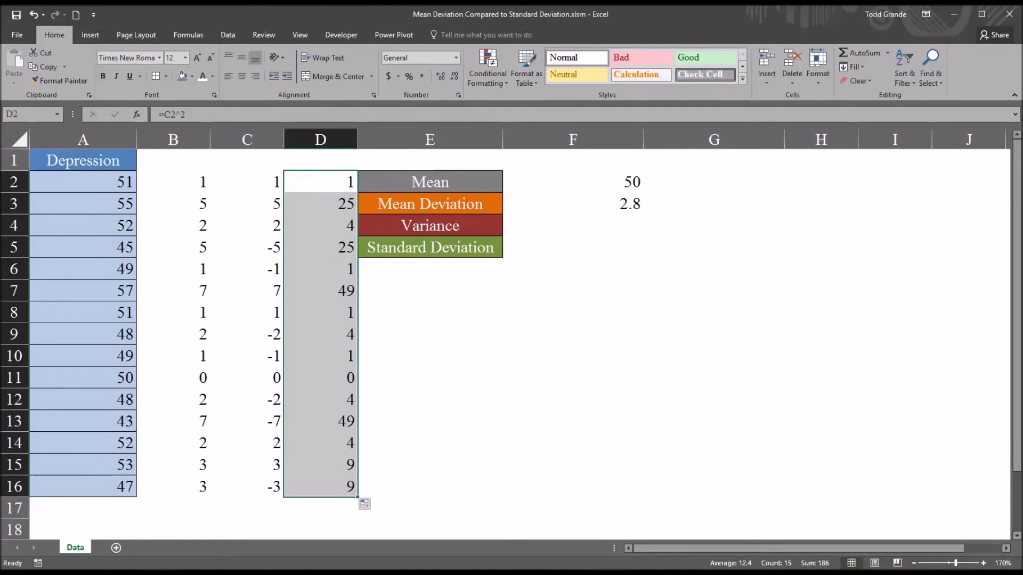
drag(302, 178, 322, 488)
click(535, 230)
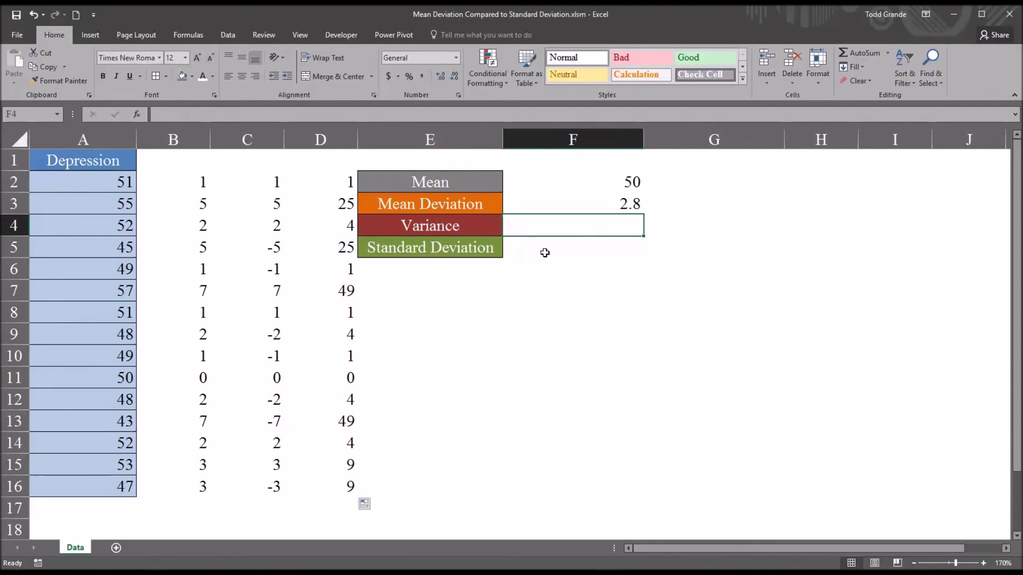
Step: Enter =AVERAGE(D2:D16) in F4, giving a variance of 12.4
text(=av)
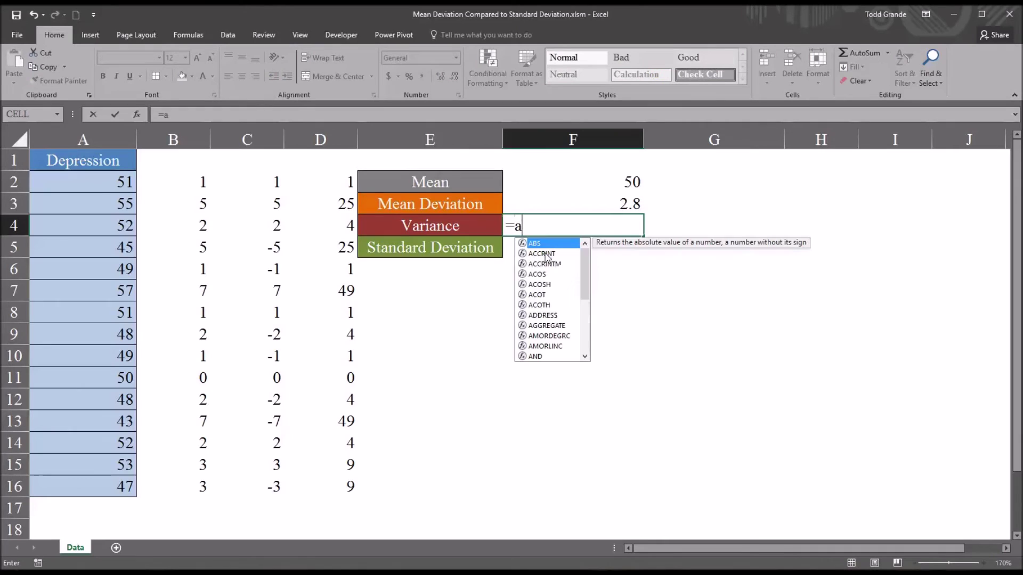
double_click(544, 254)
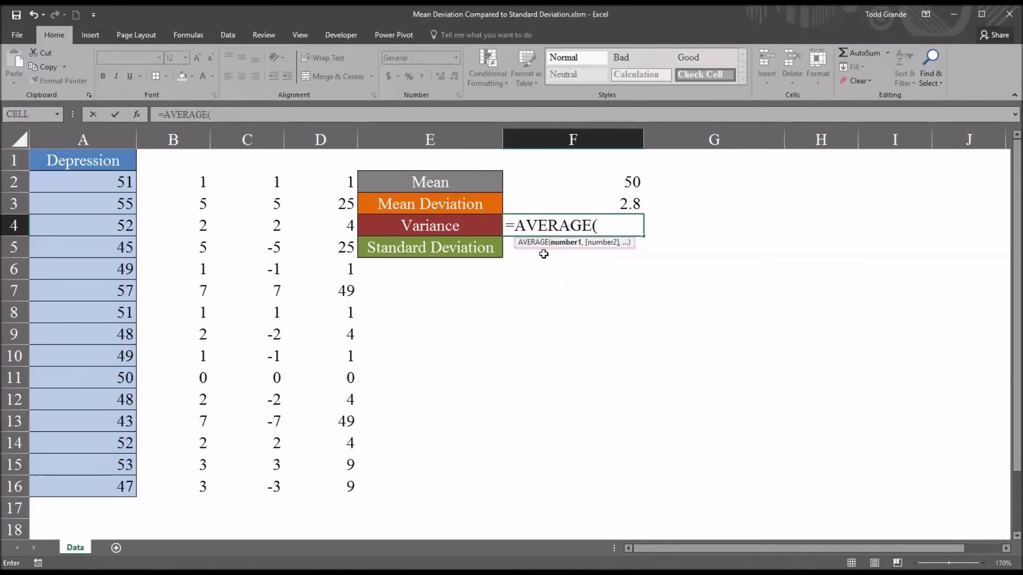
drag(322, 185, 332, 480)
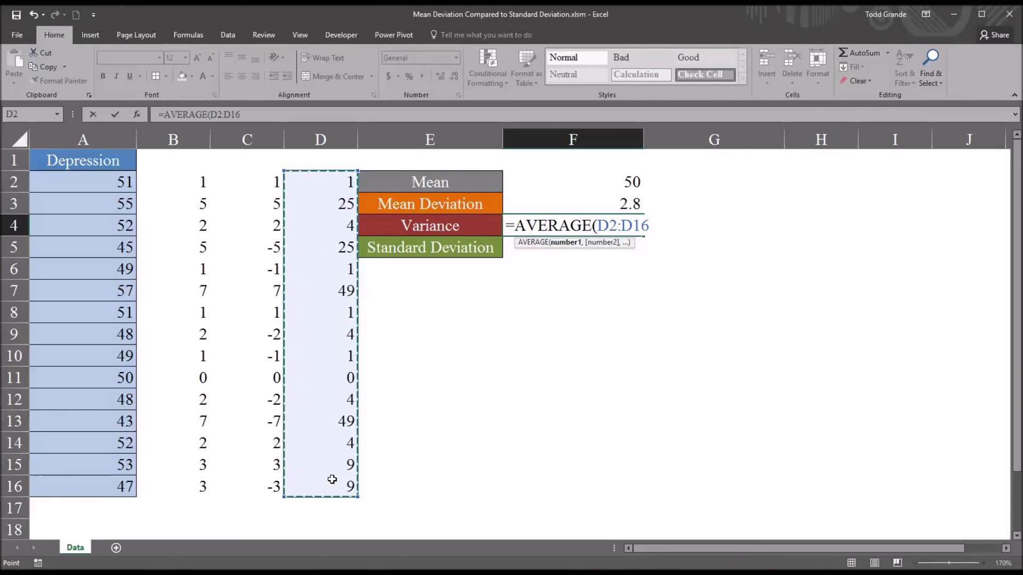
key(Return)
click(547, 224)
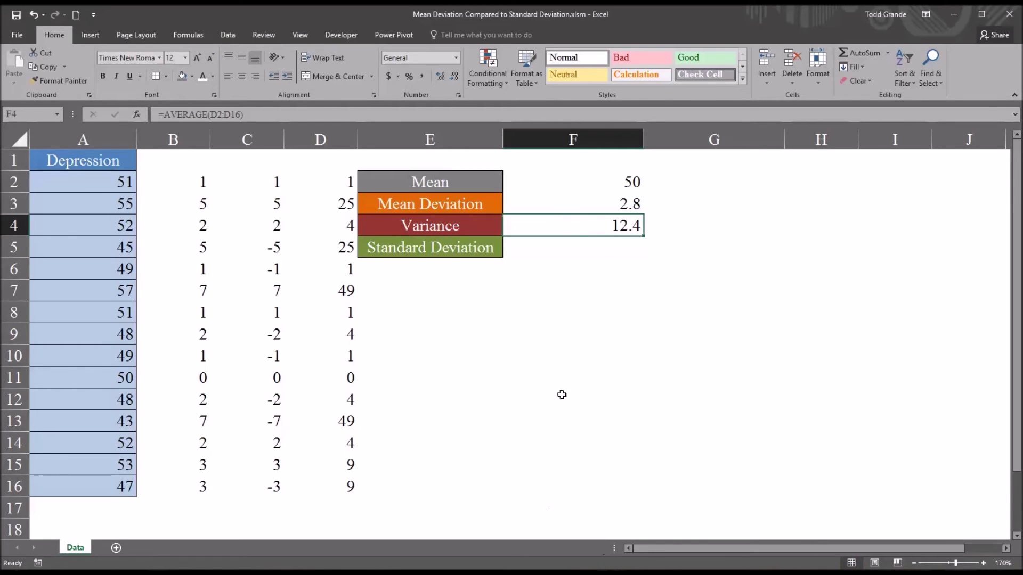
Step: Enter =SQRT(F4) in F5, giving a standard deviation of 3.521363372
click(550, 253)
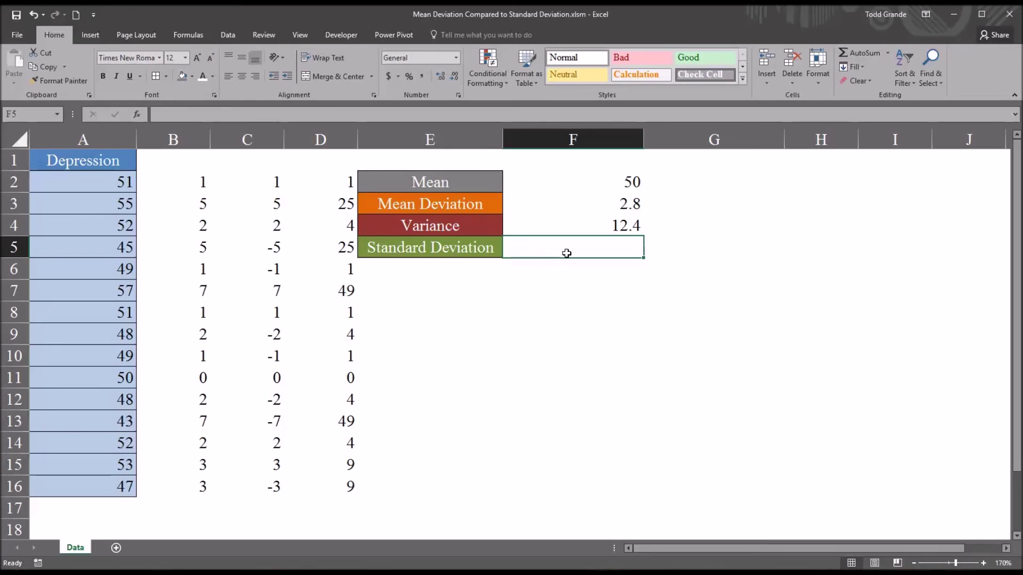
key(Up)
key(Down)
text(=sq)
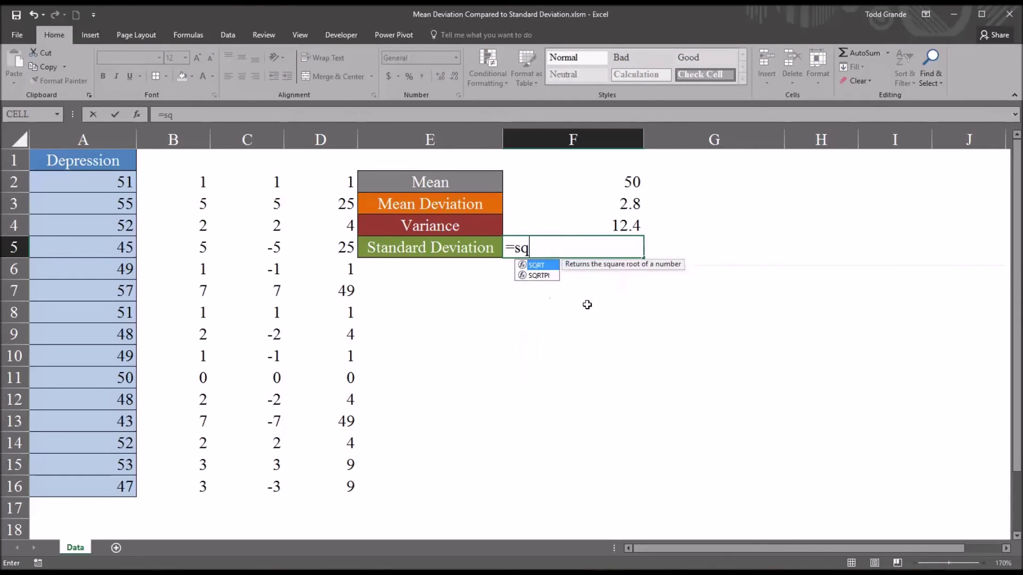
text(rt()
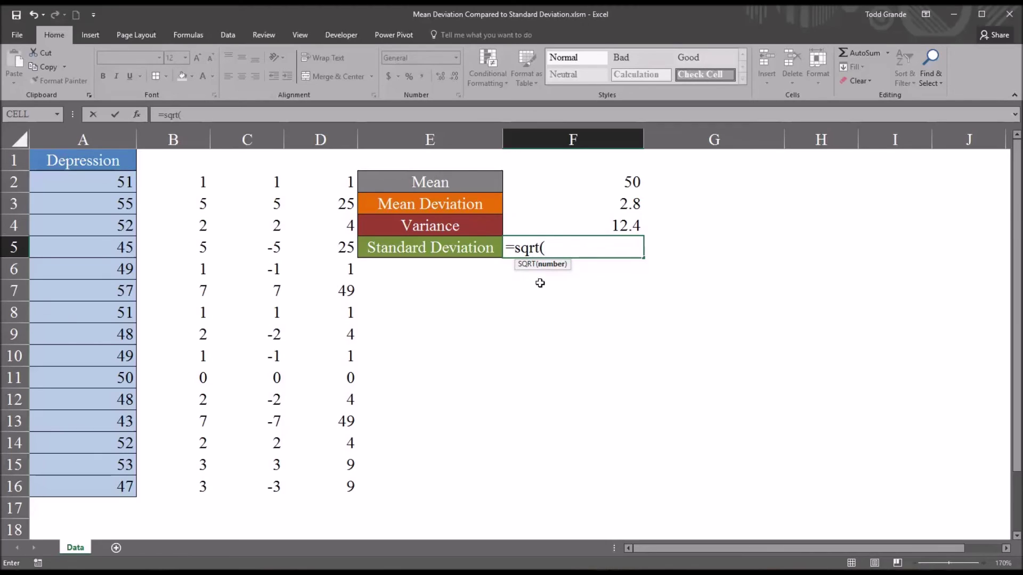
click(569, 227)
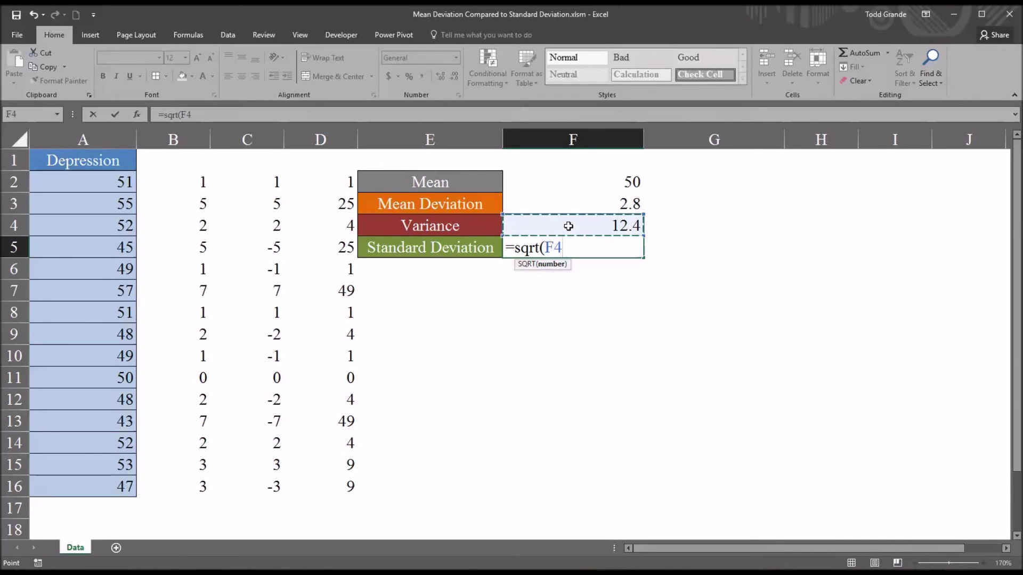
key(Return)
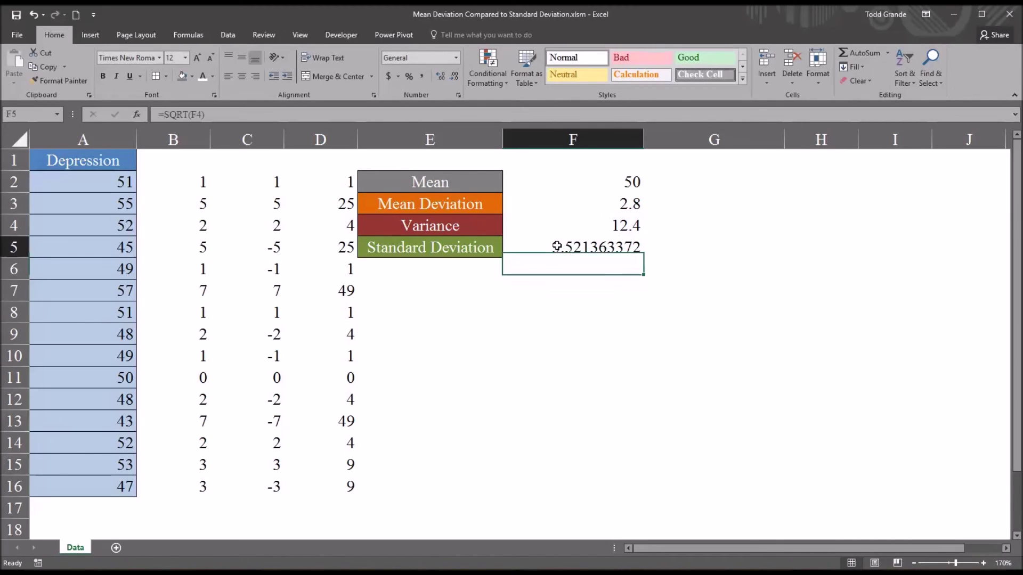
click(556, 246)
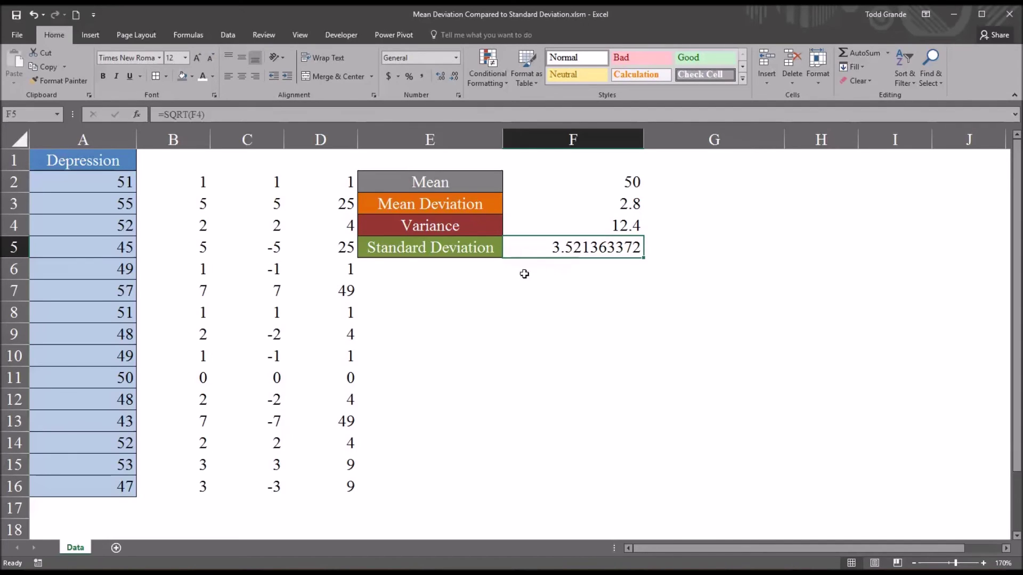
Step: Review the scores' totals and the formulas for mean deviation in F3 and standard deviation in F5
drag(107, 185, 118, 487)
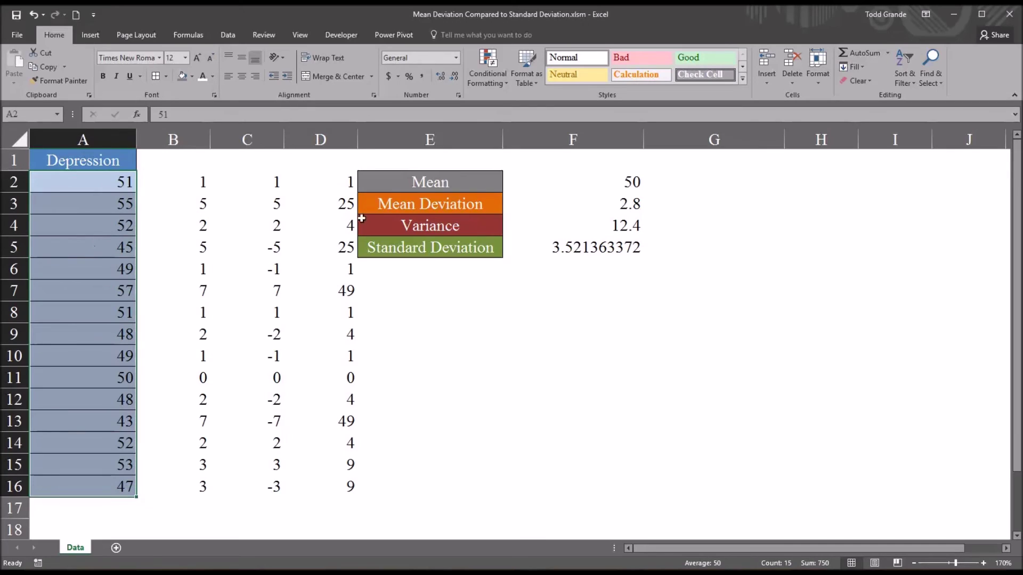
click(562, 253)
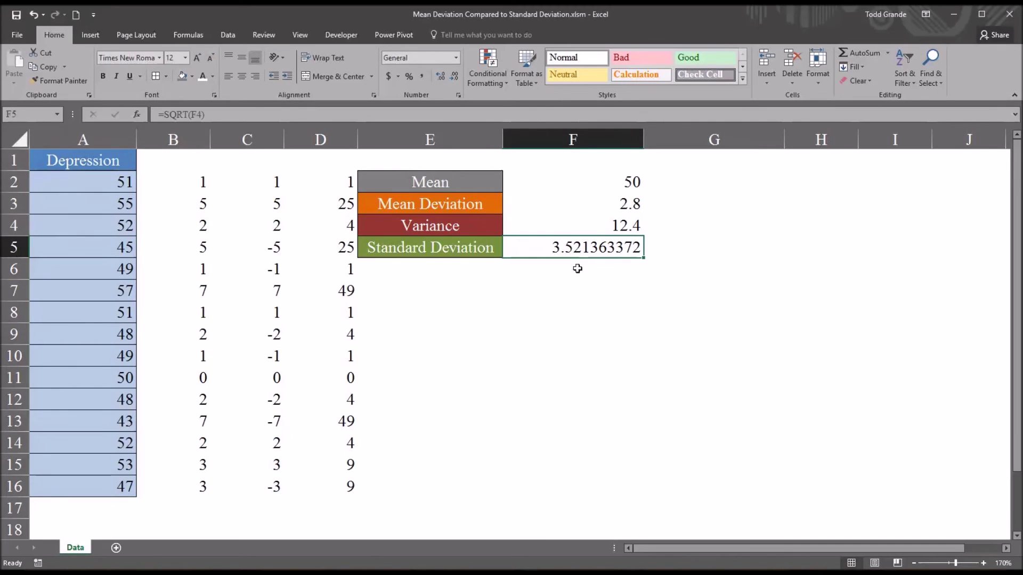
click(569, 207)
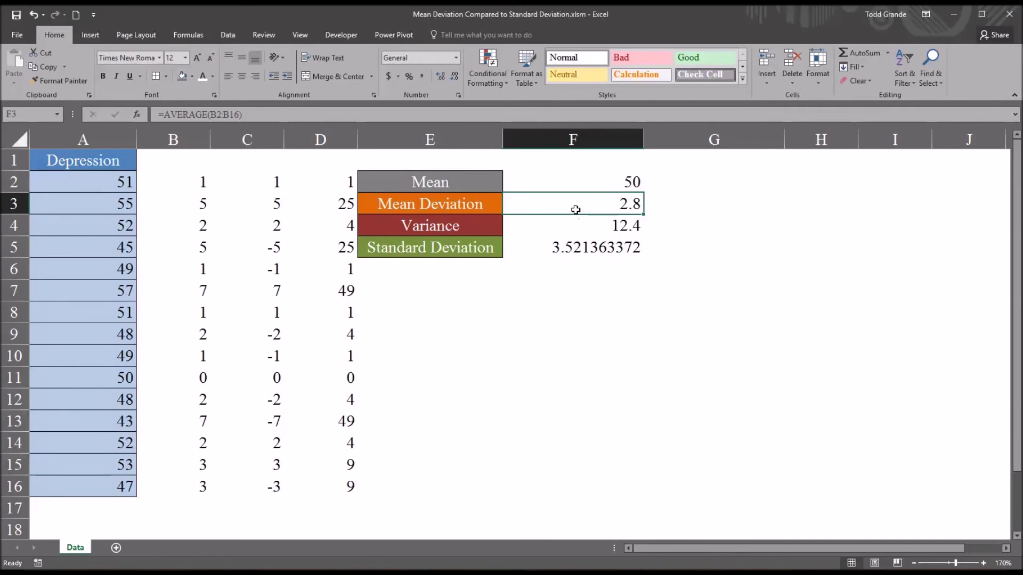
click(576, 249)
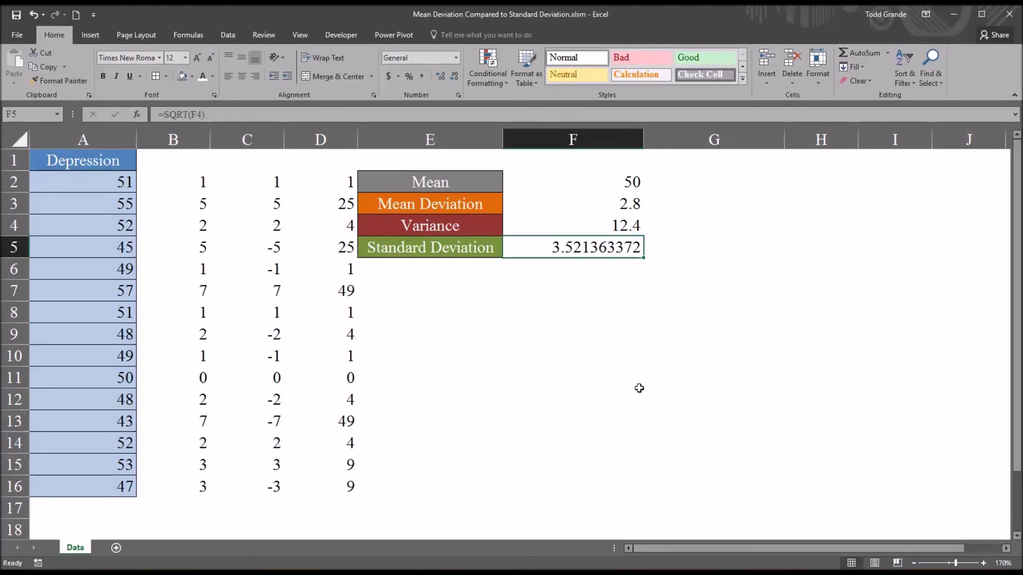
click(585, 300)
Step: Enter =STDEV.P(A2:A16) in F7, returning 3.521363372
text(=)
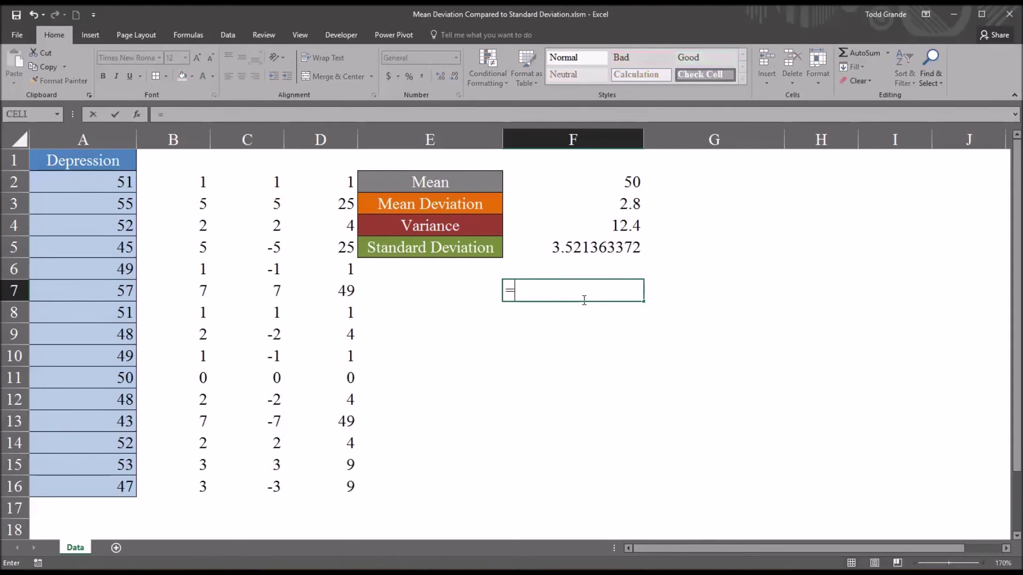
text(std)
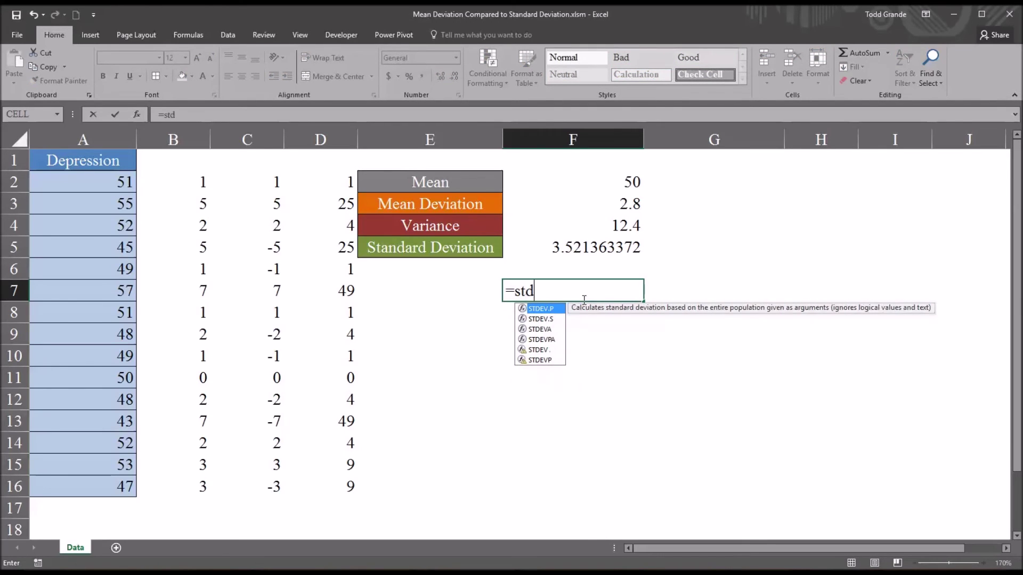
key(Tab)
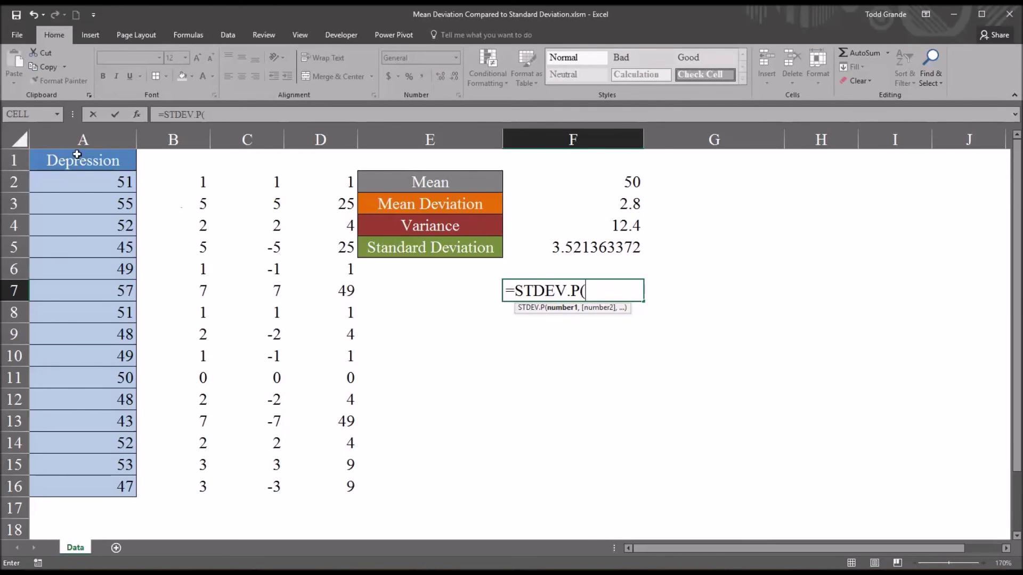
drag(80, 183, 77, 490)
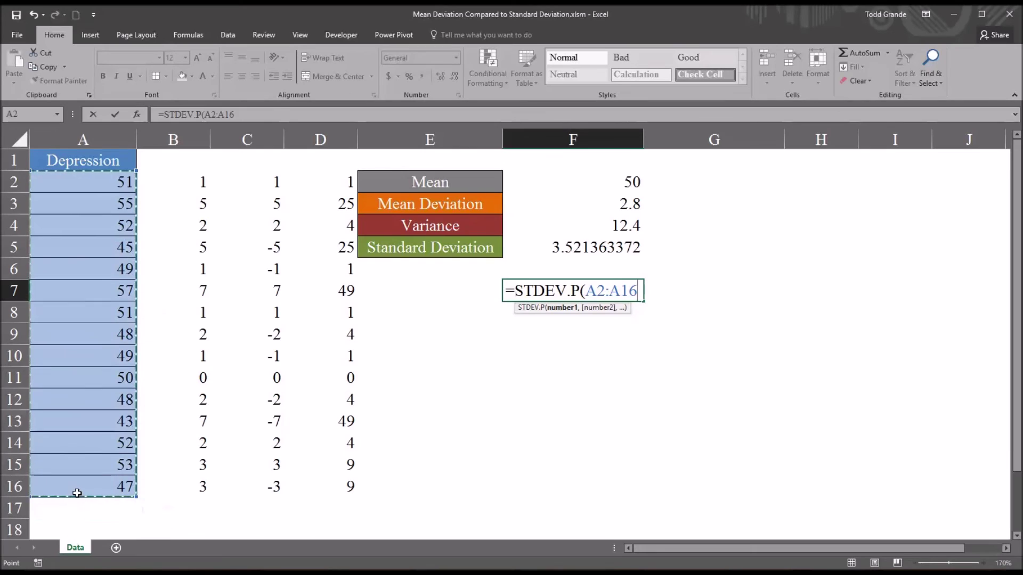
key(Return)
click(564, 294)
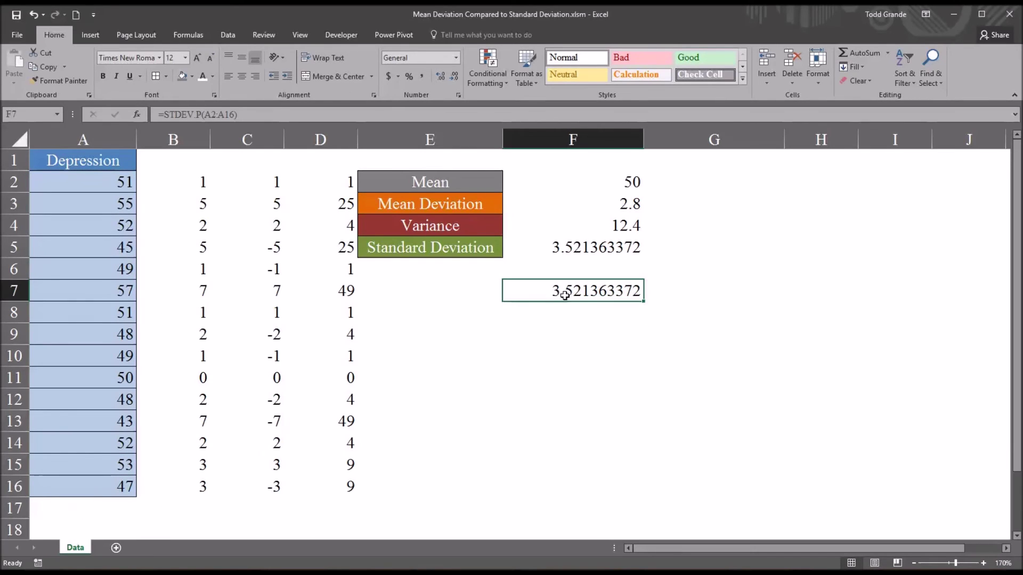
Step: Enter =STDEV.S(A2:A16) in F8, returning 3.644957378, and compare both checks with F5
click(559, 313)
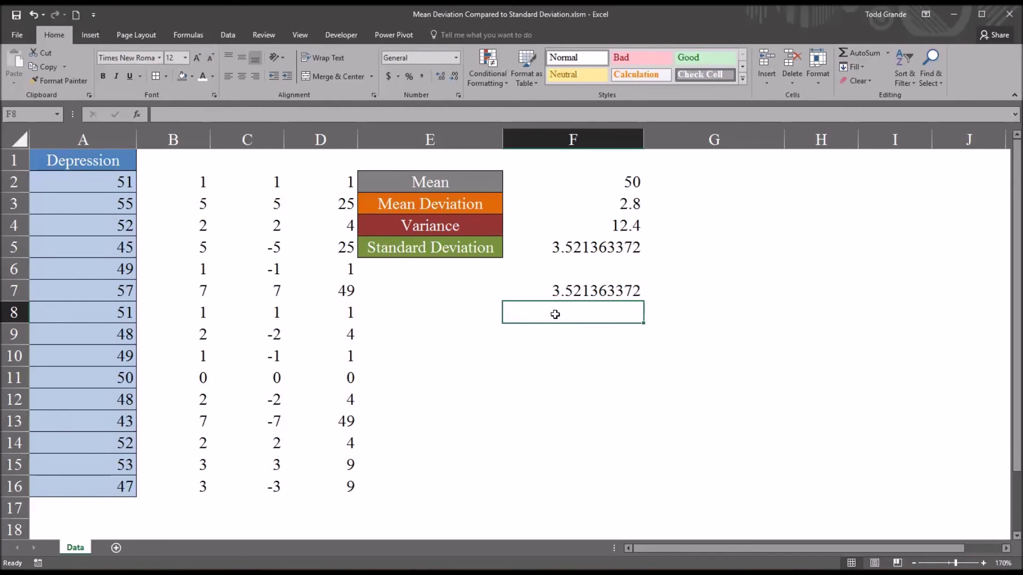
text(=st)
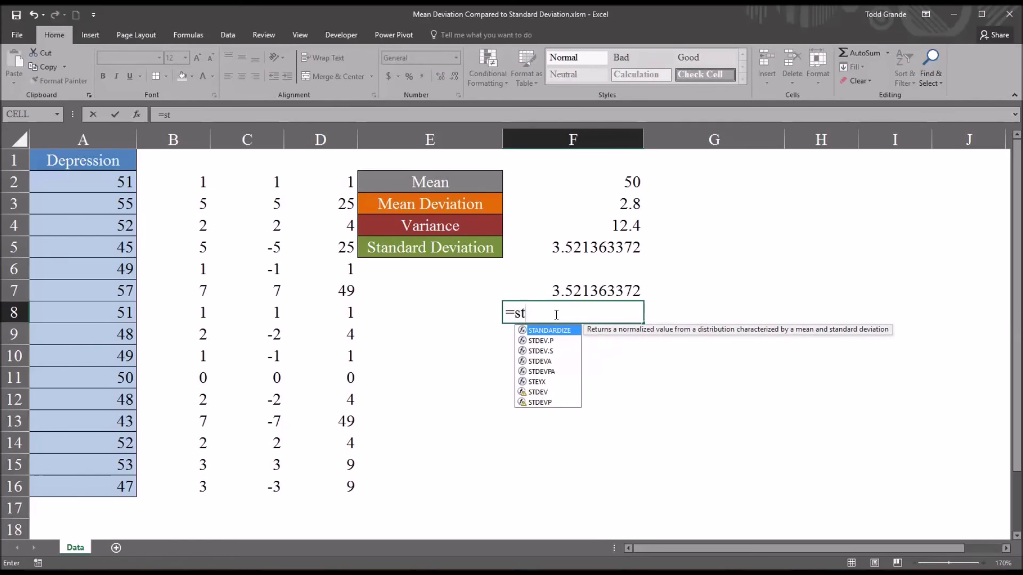
key(Down)
key(Down)
key(Tab)
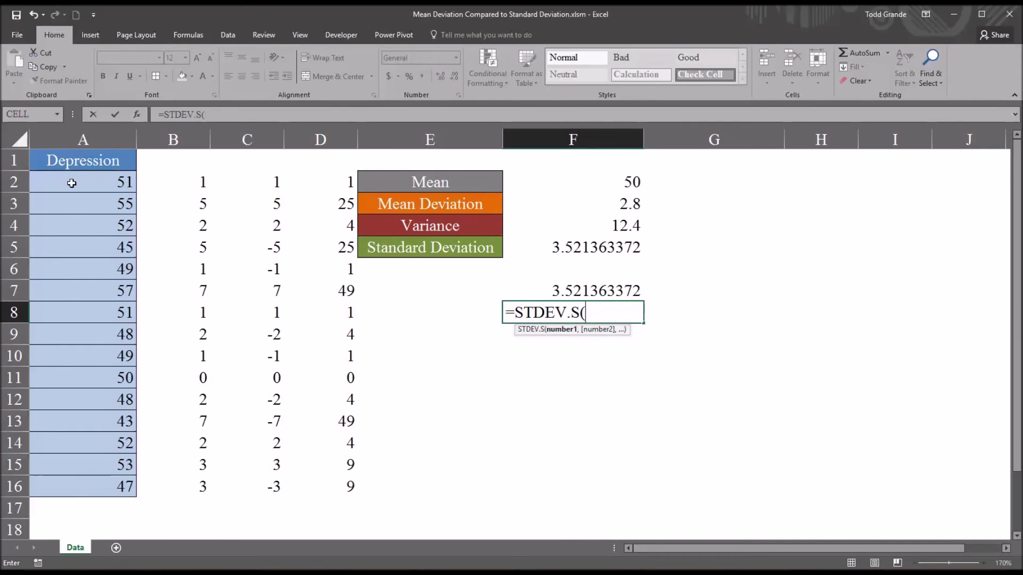
drag(67, 183, 69, 485)
key(Return)
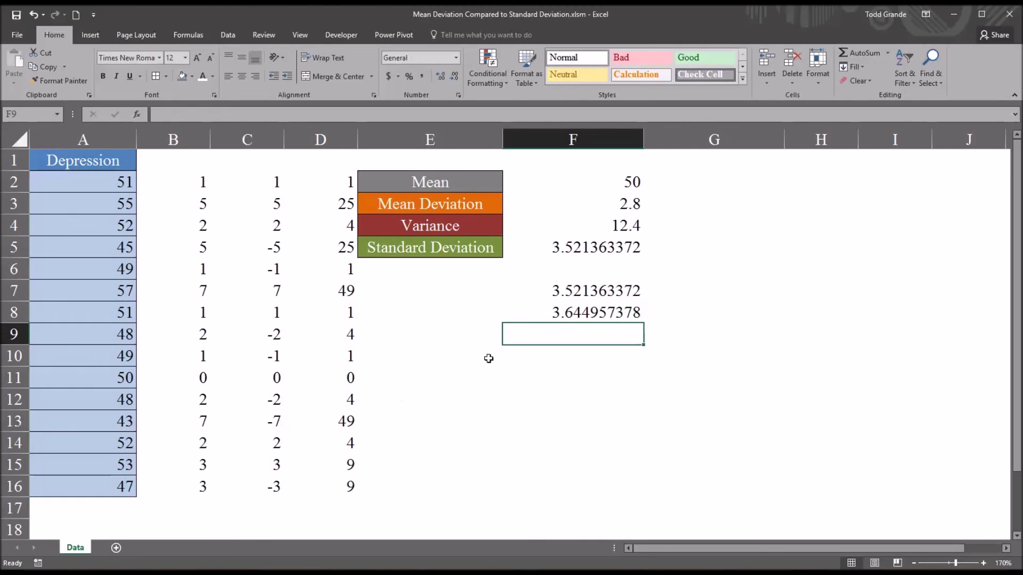
click(533, 314)
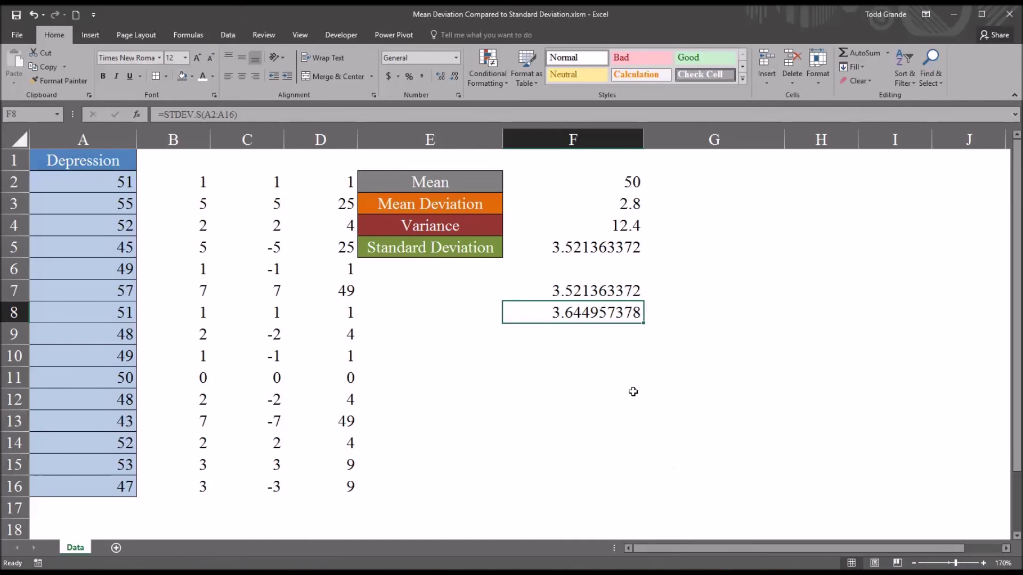
click(554, 251)
drag(547, 292, 542, 318)
Step: Delete the F7:F8 check results and review the squared deviations and their sum
key(Delete)
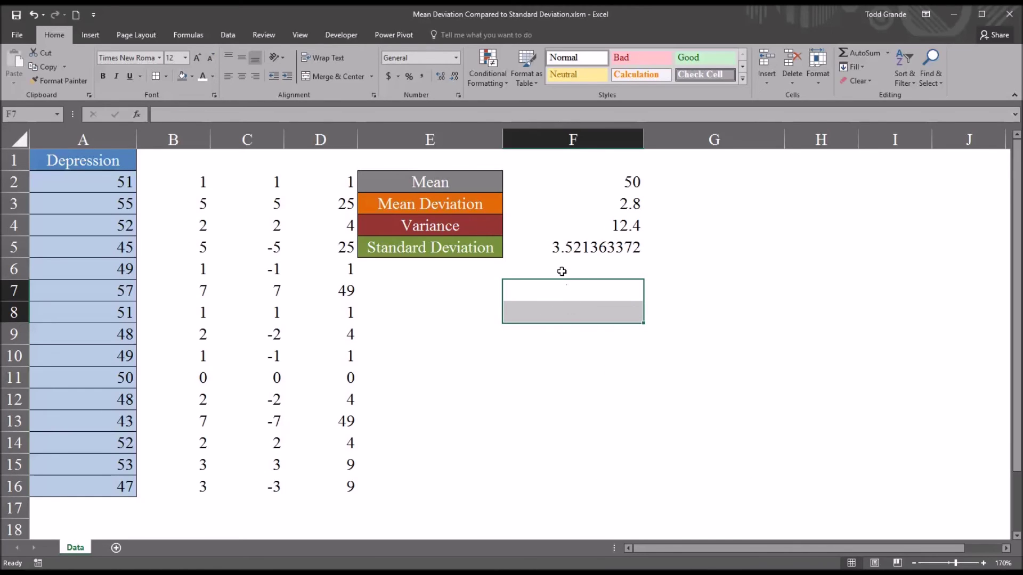
click(564, 253)
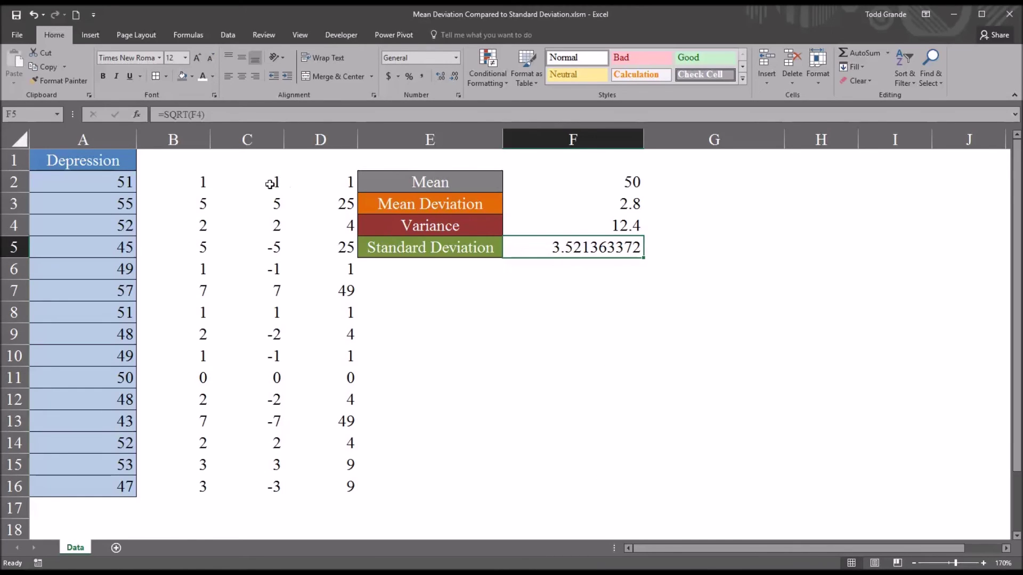
click(276, 180)
click(314, 188)
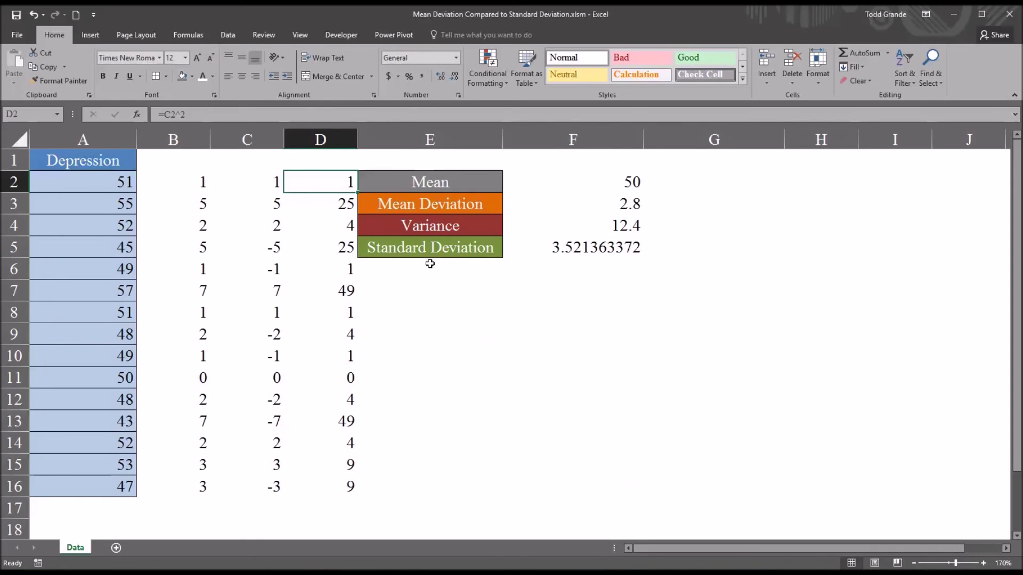
drag(312, 187, 330, 484)
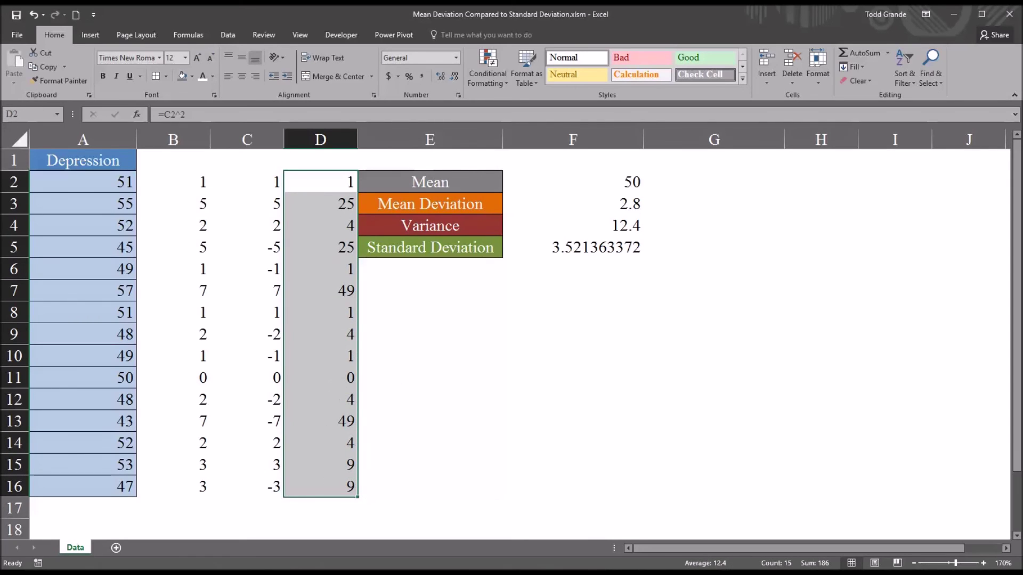
click(555, 247)
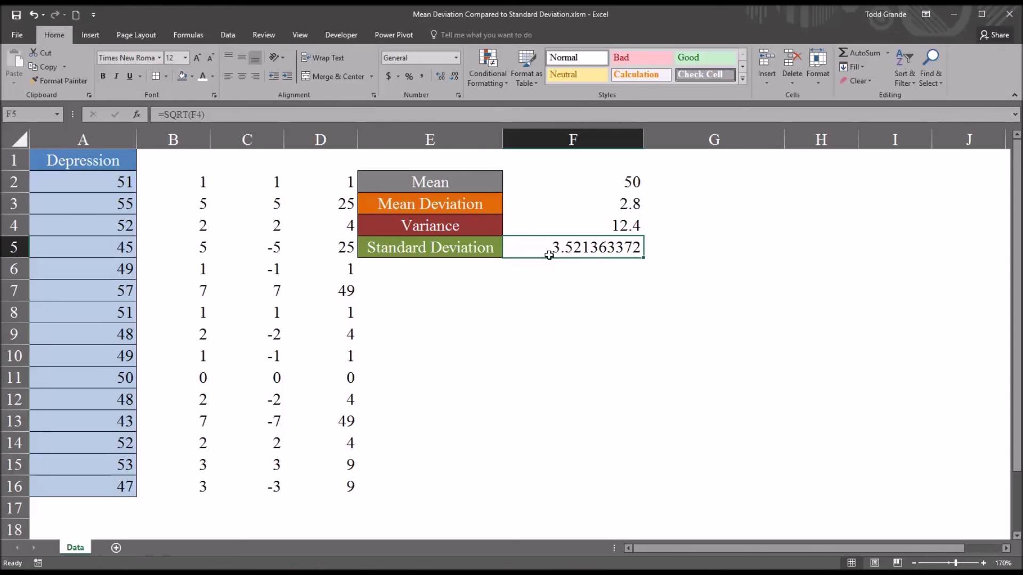
Step: Compare the deviations in C2, C3 and C7 with their squares in column D
click(312, 184)
click(267, 180)
click(319, 183)
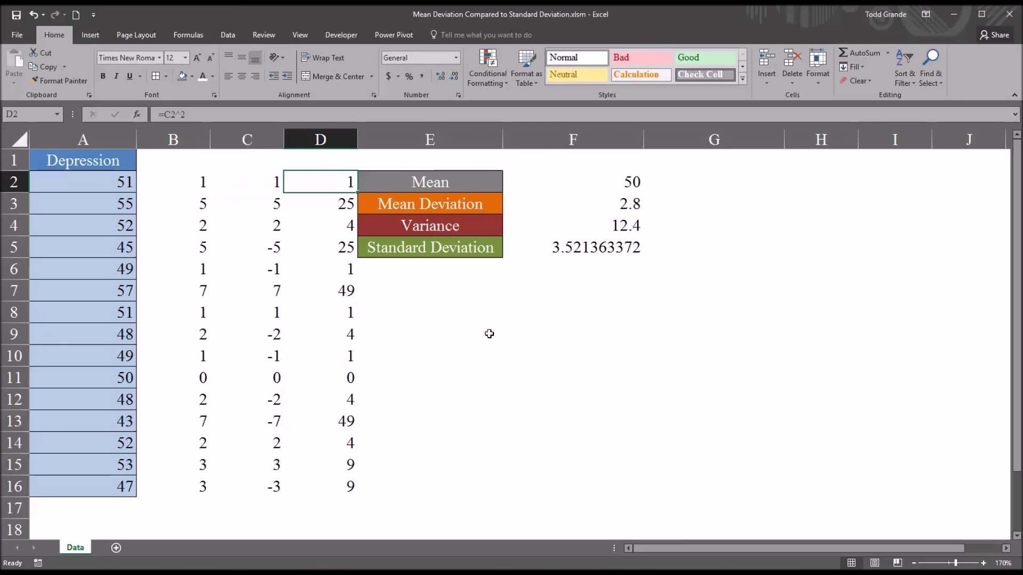
click(312, 201)
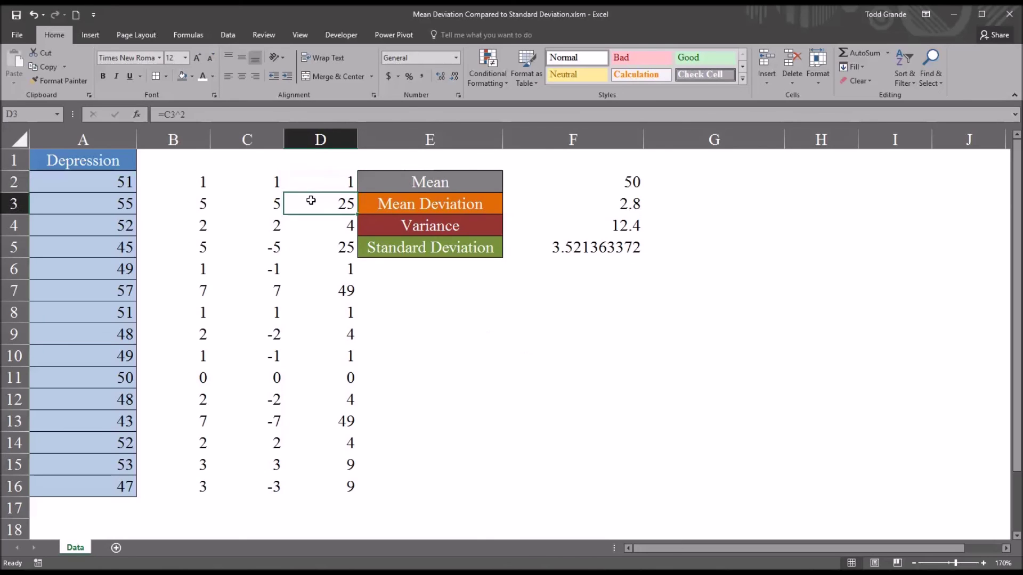
click(260, 205)
click(312, 207)
click(264, 290)
click(320, 292)
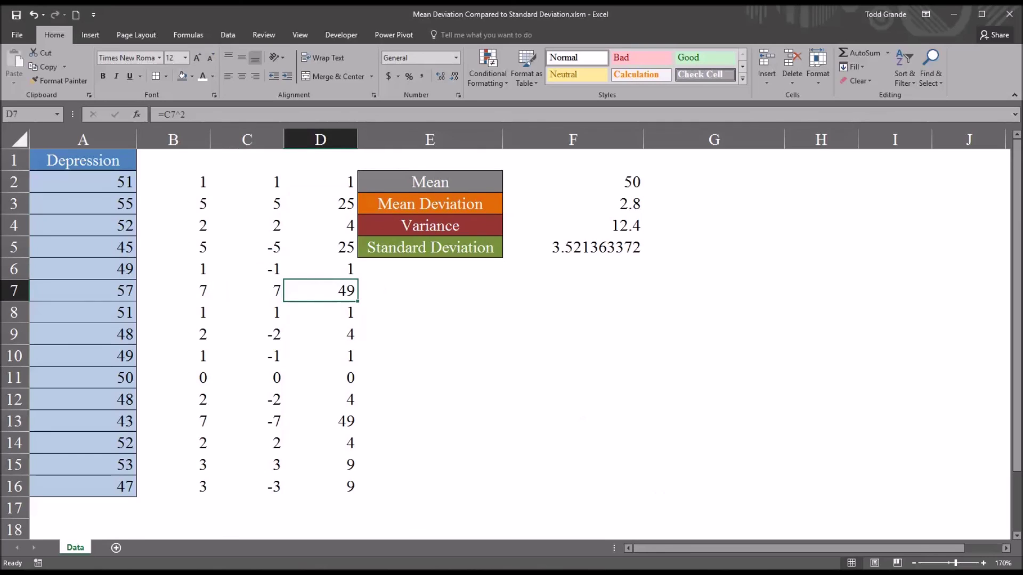
click(318, 203)
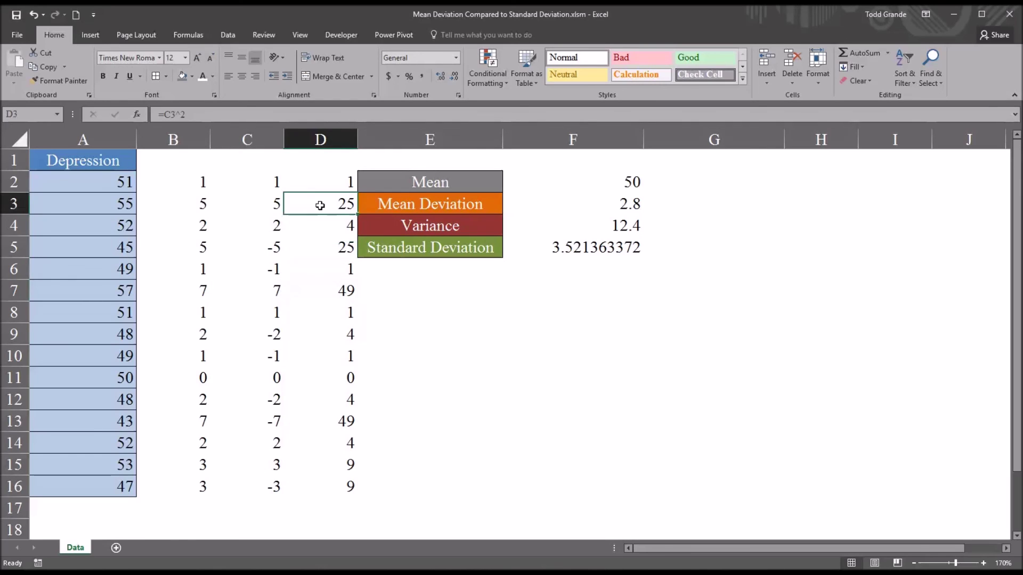
click(330, 293)
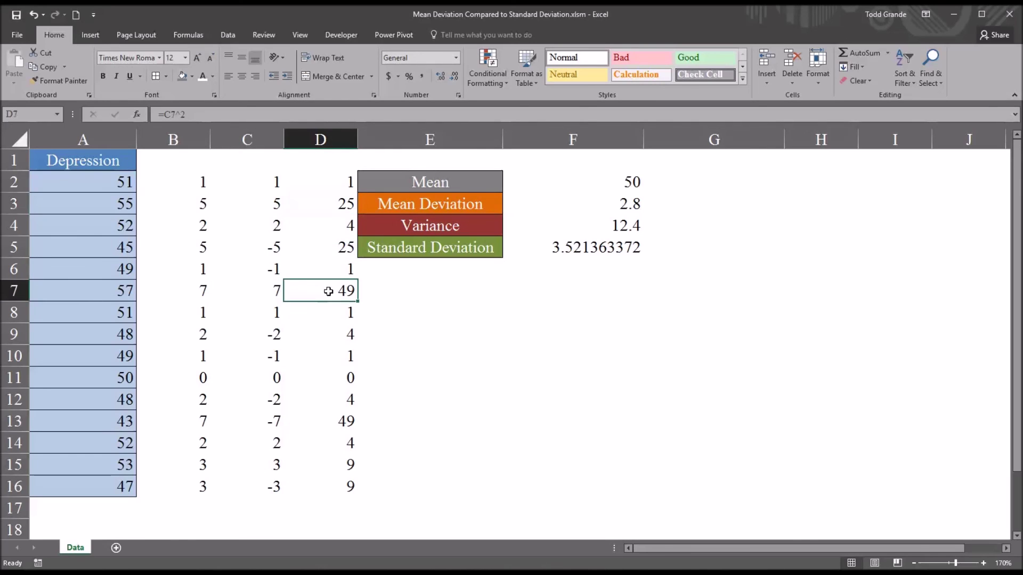
Step: Review the standard deviation formula in F5 and the mean deviation formula in F3
click(394, 302)
click(561, 252)
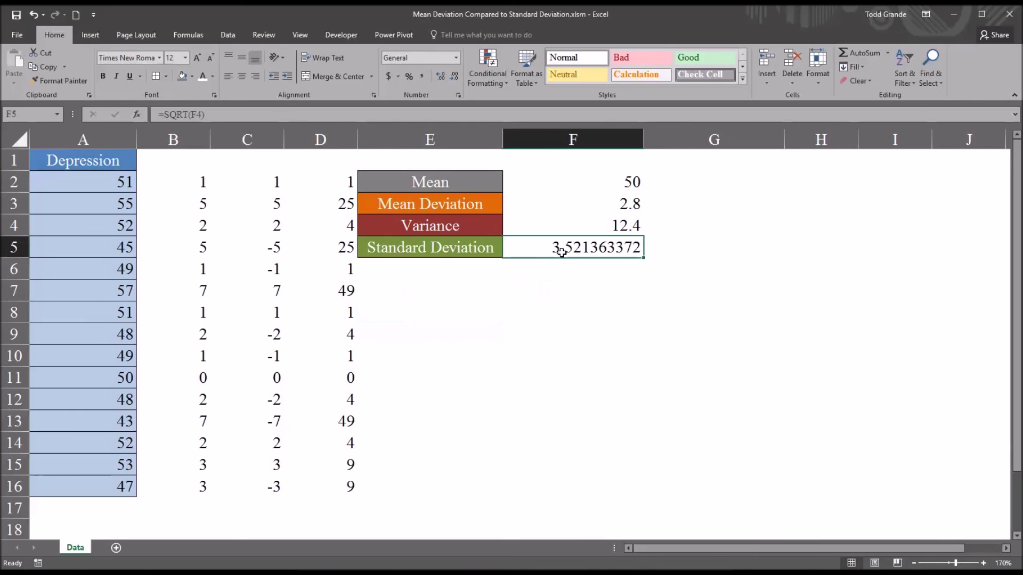
click(562, 209)
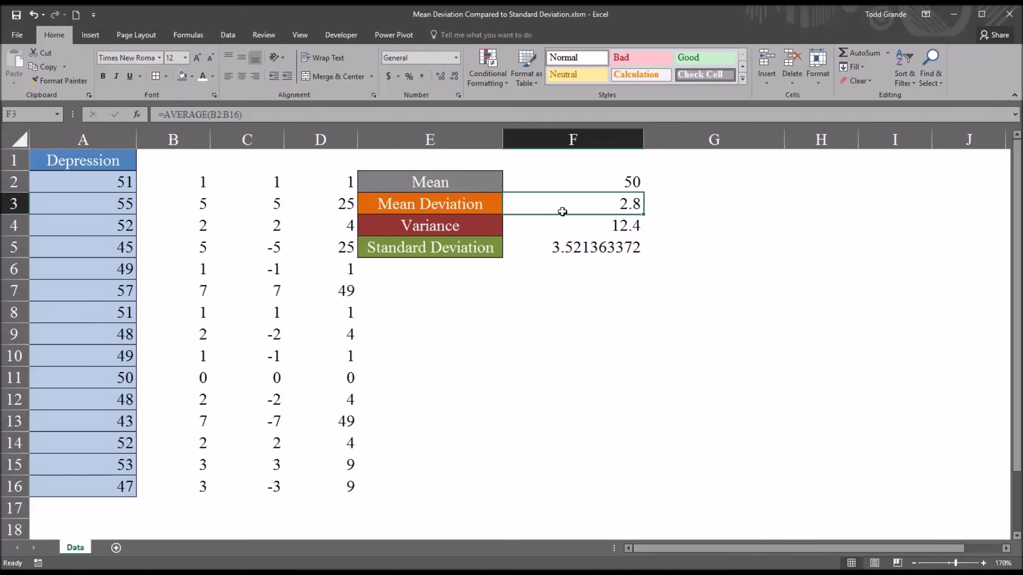
click(563, 247)
click(555, 270)
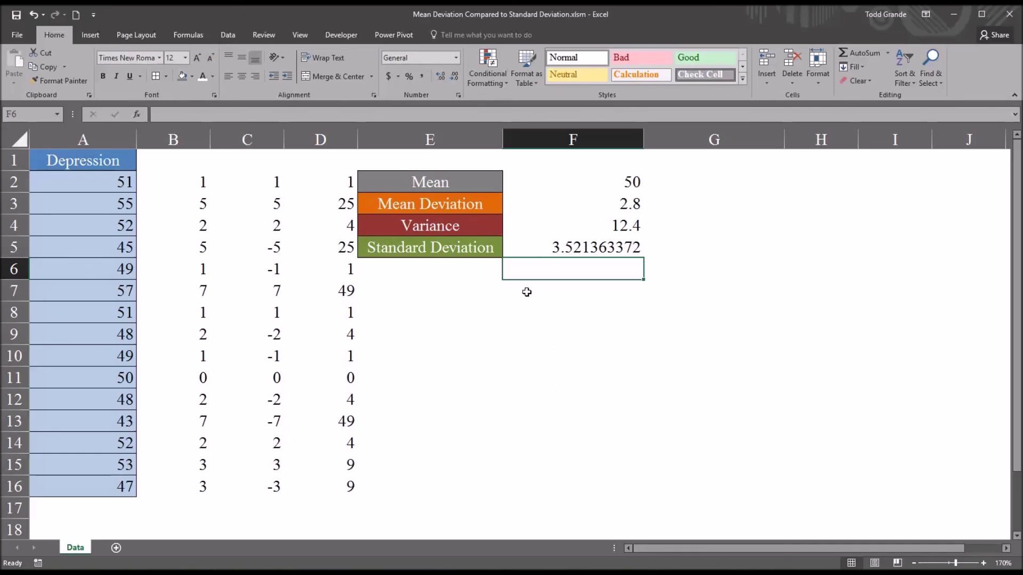
click(534, 252)
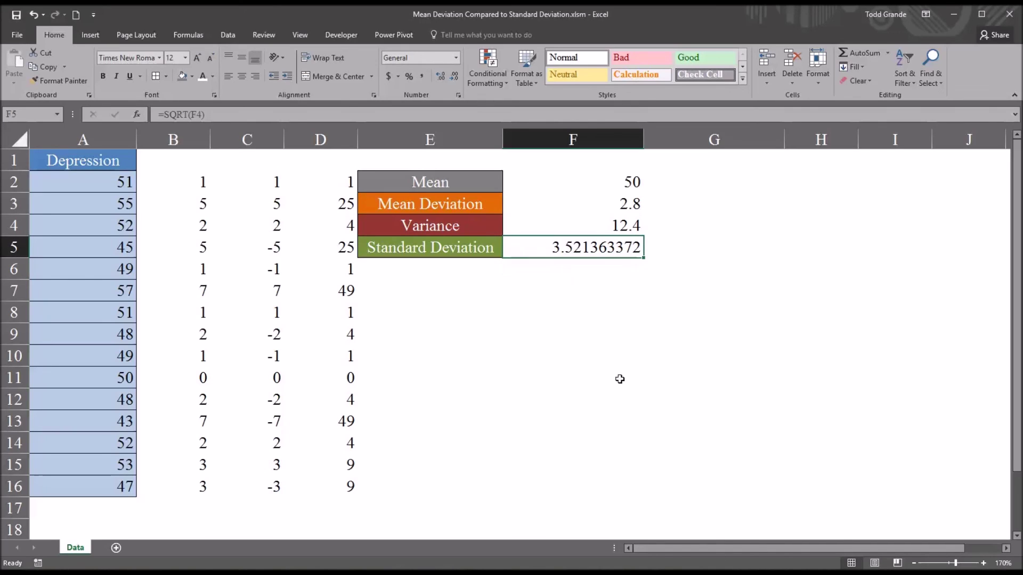
click(612, 204)
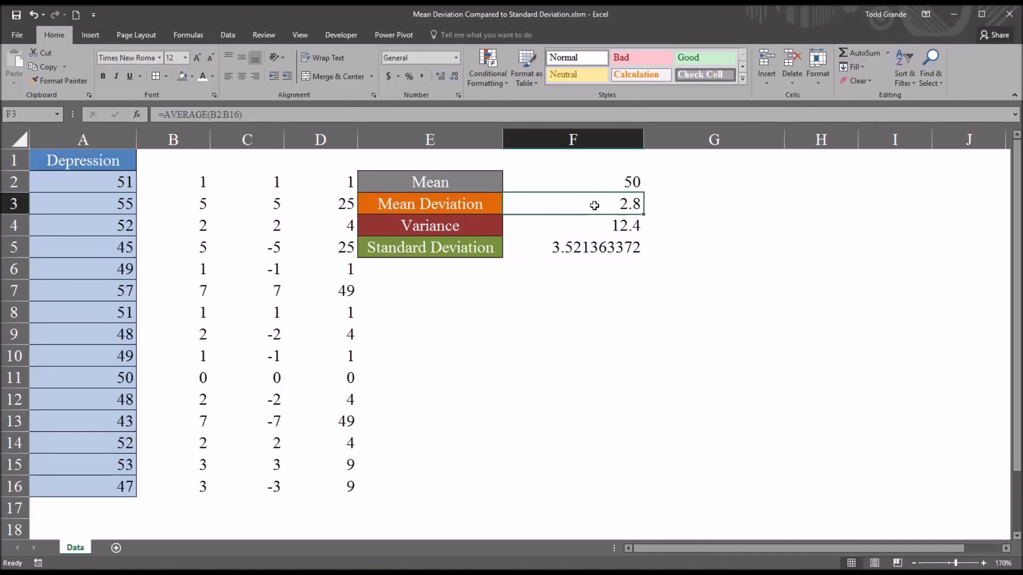